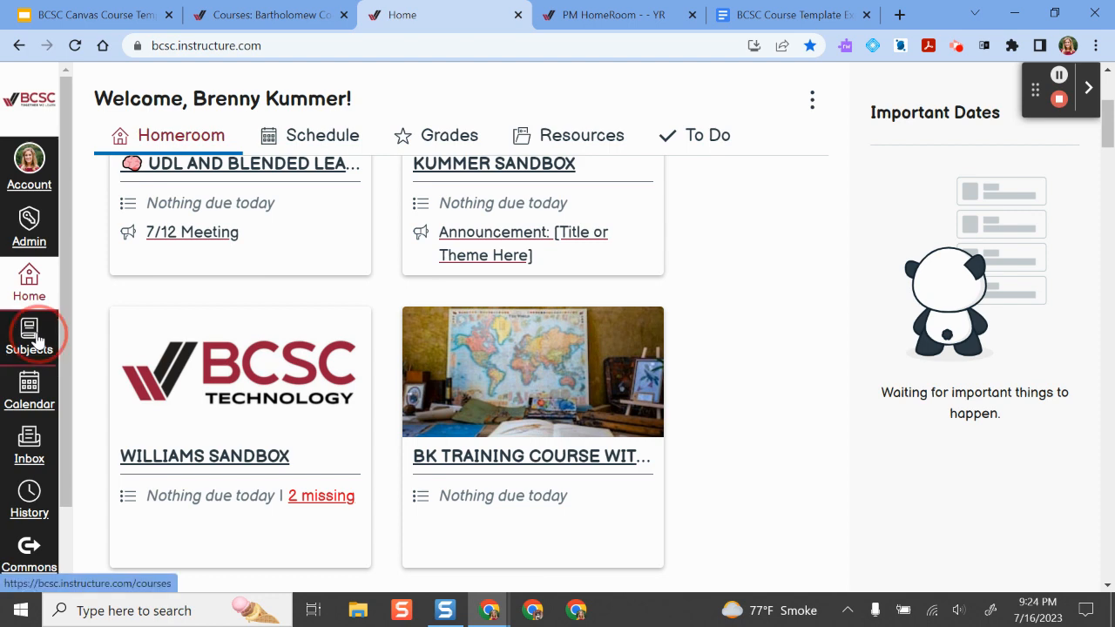
- Check the subjects list, switch to the open PM HomeRoom course and examine the announcement section at the start of its homepage
left_click(35, 338)
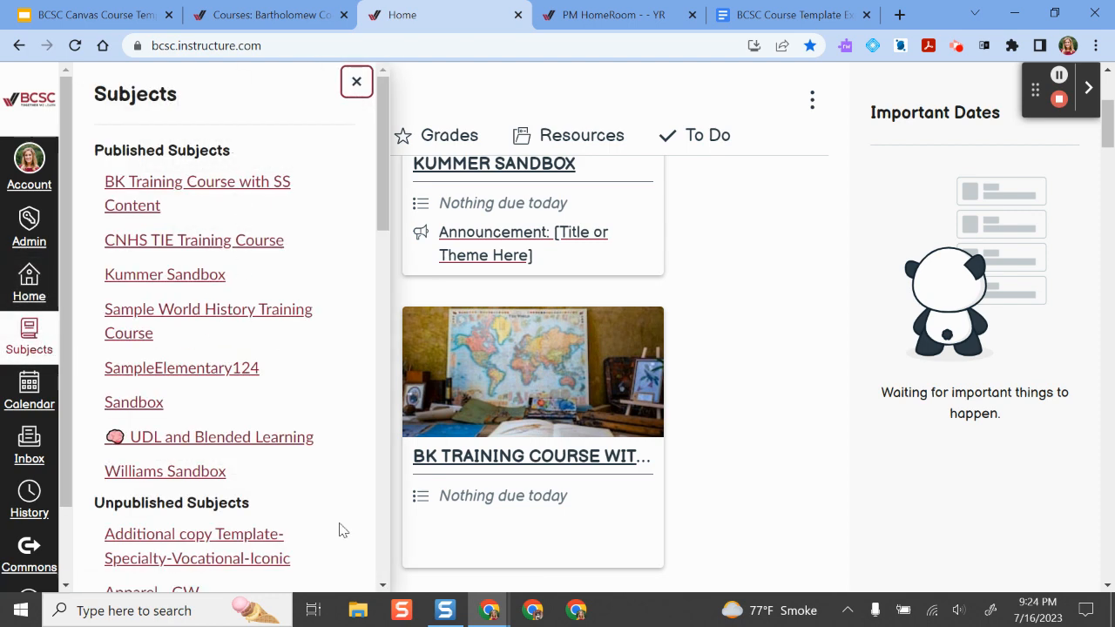
left_click(612, 15)
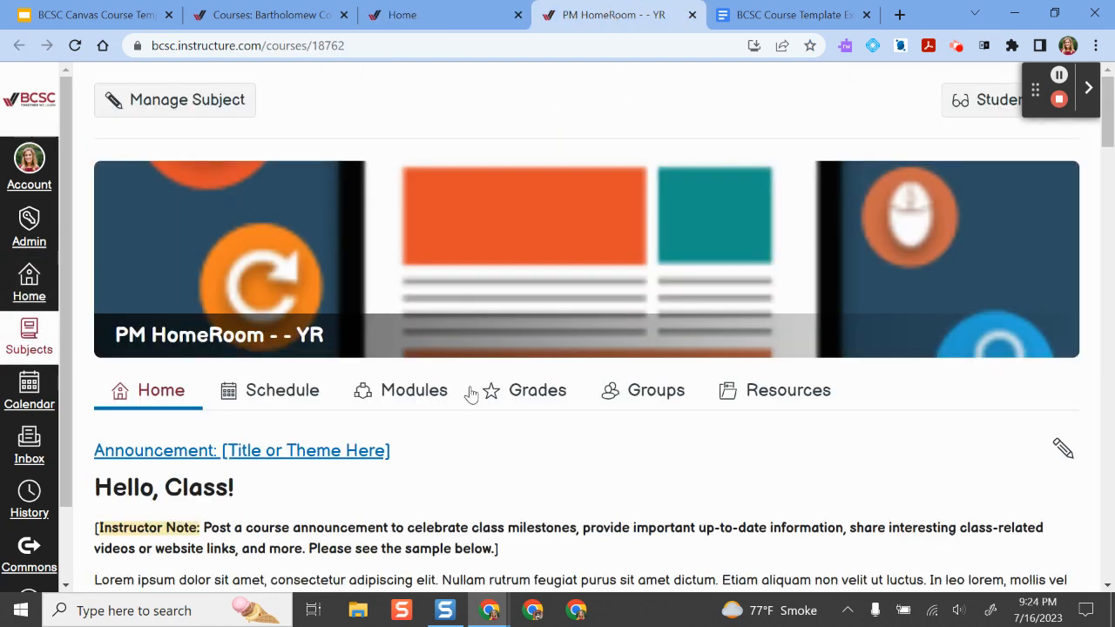
scroll(511, 372, "down", 1)
scroll(512, 372, "up", 1)
scroll(575, 293, "down", 3)
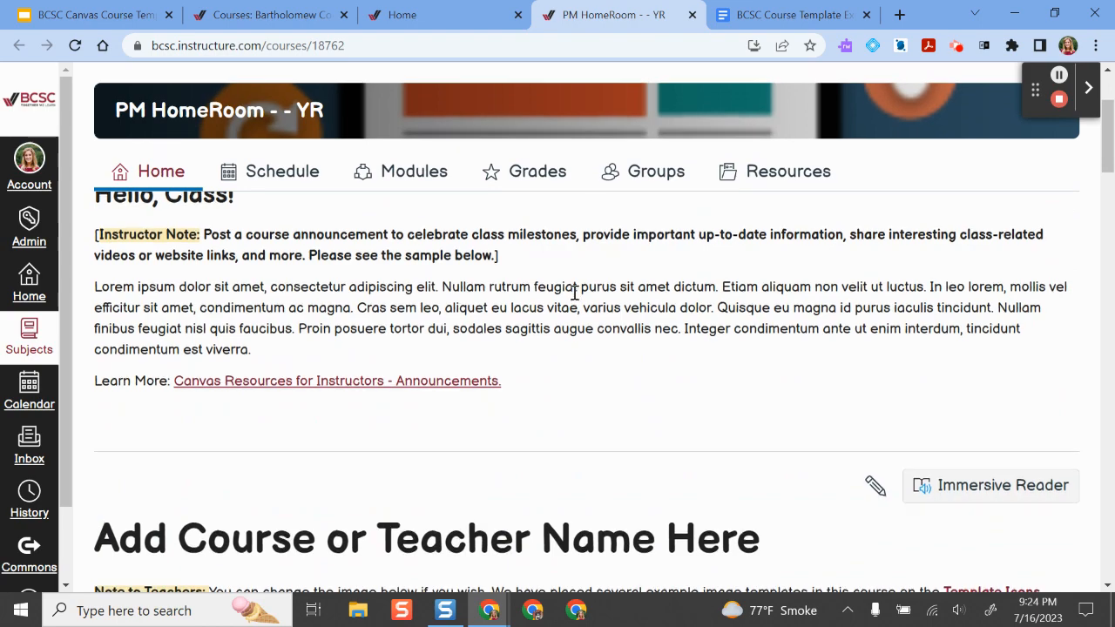
scroll(561, 306, "up", 2)
scroll(492, 337, "down", 2)
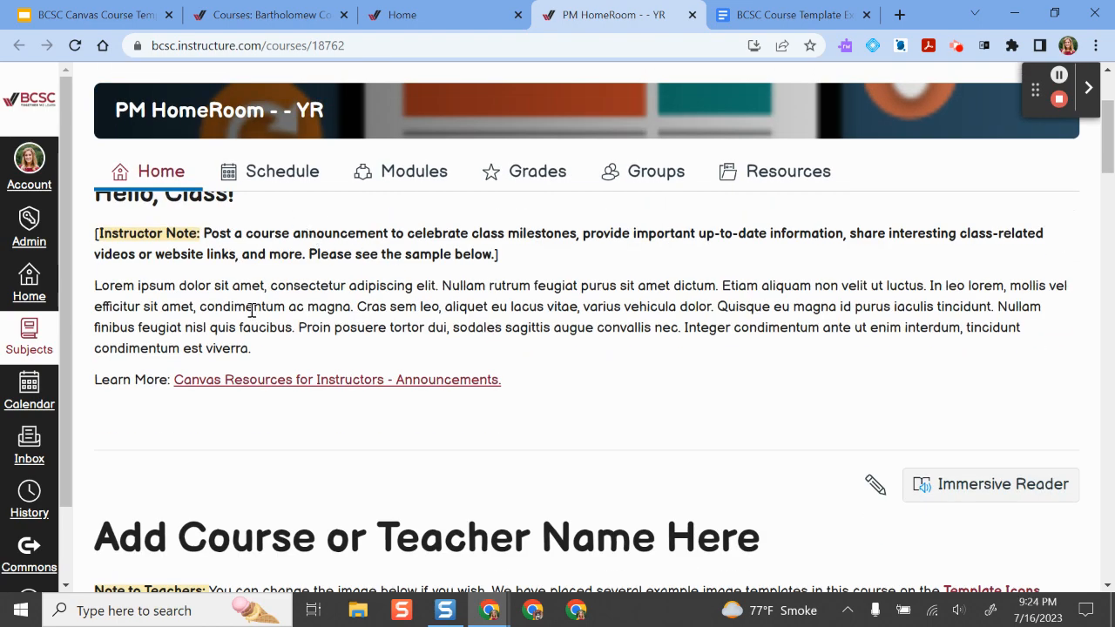
scroll(252, 310, "up", 2)
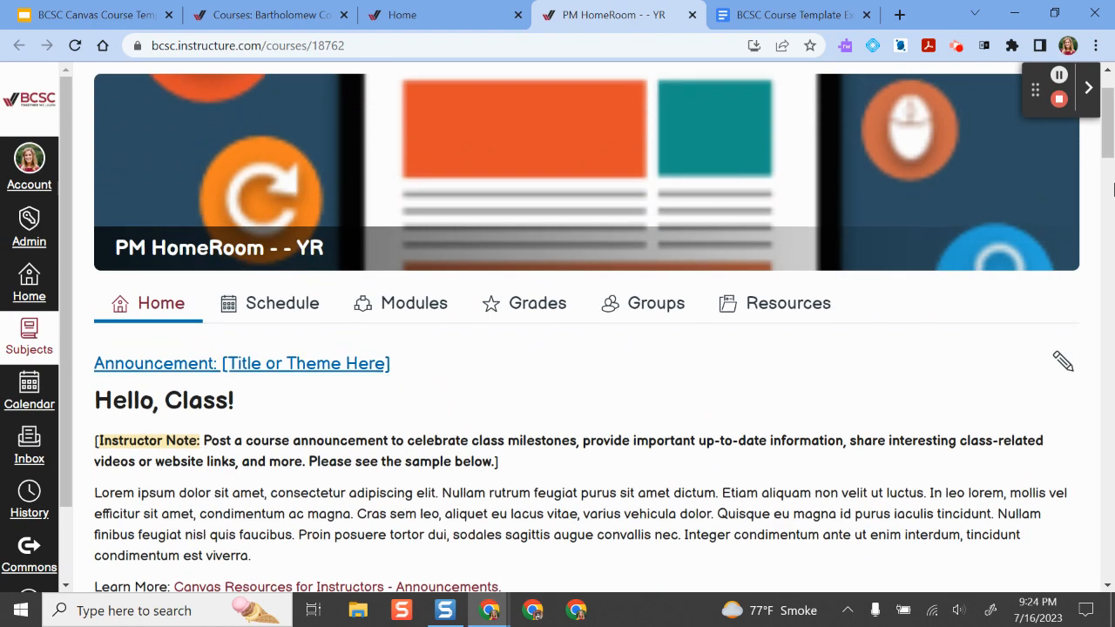
scroll(1106, 175, "down", 2)
scroll(1107, 174, "up", 3)
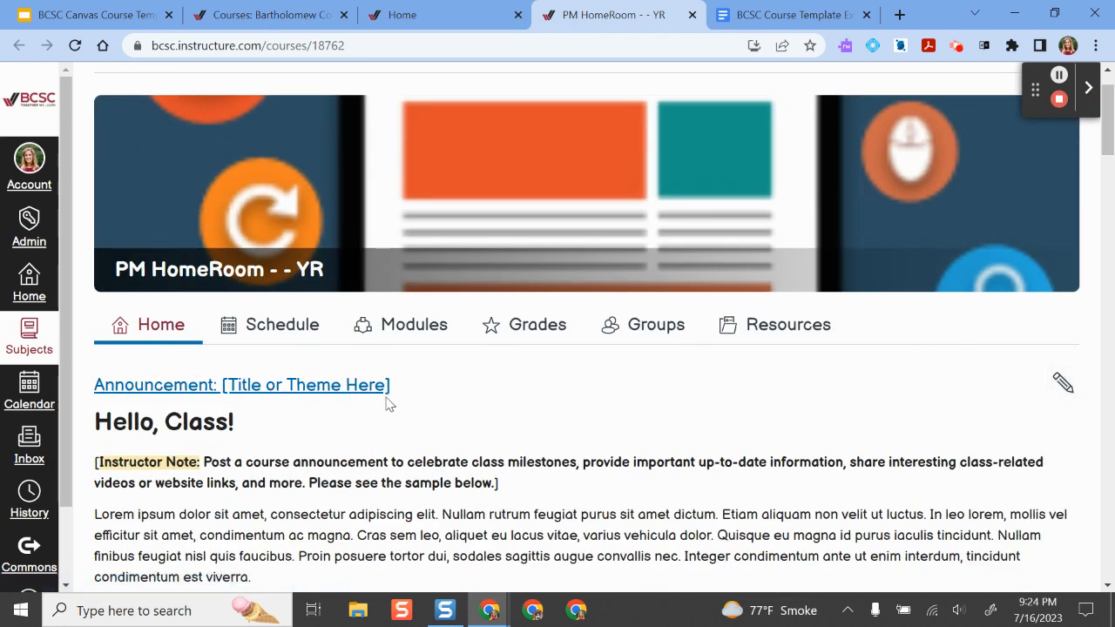
left_click_drag(1109, 131, 1108, 200)
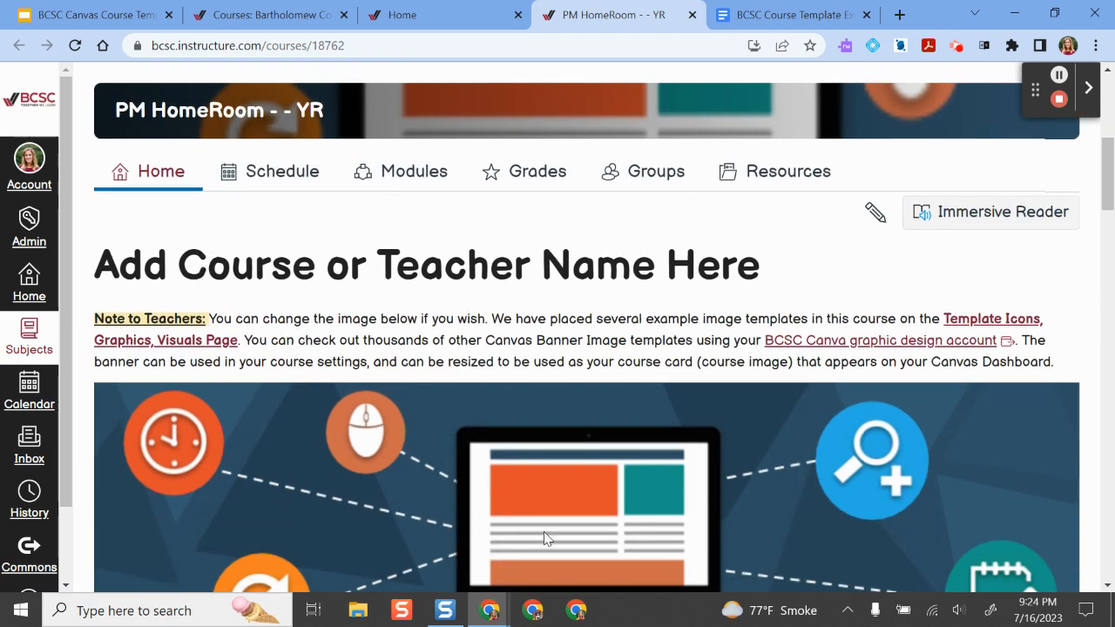
scroll(945, 265, "up", 5)
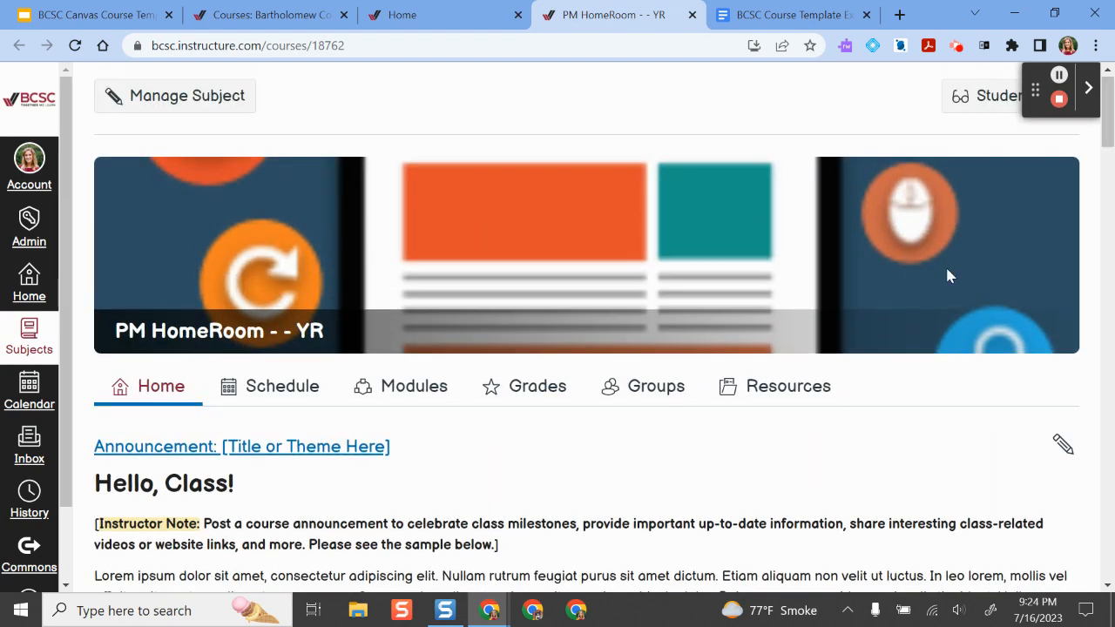
scroll(785, 349, "down", 1)
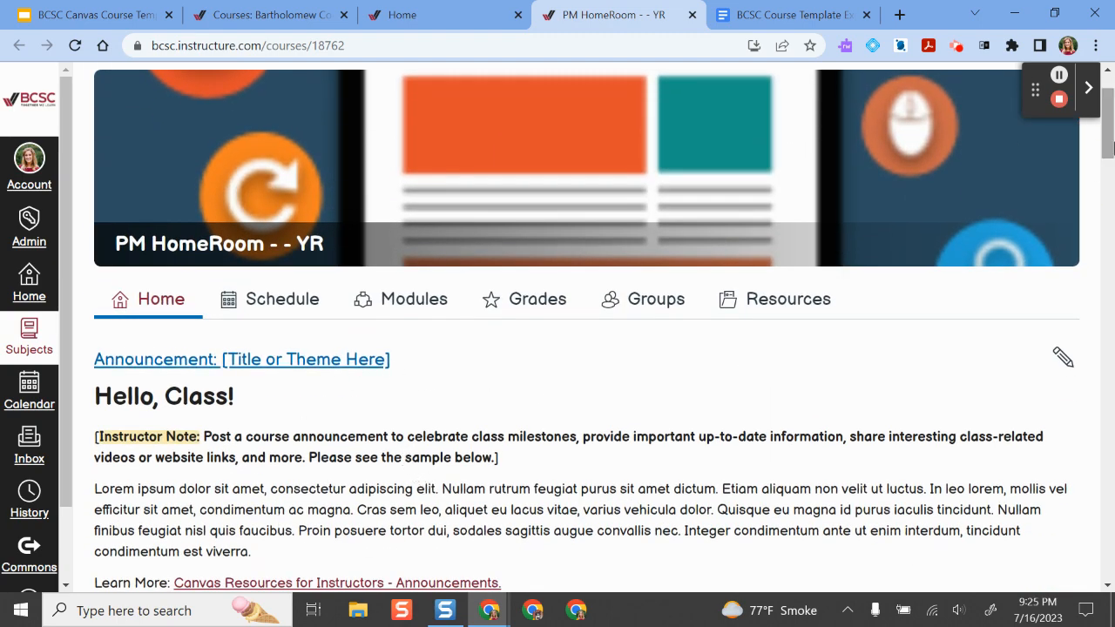
- Read the homepage's Welcome section and the BCSC expectations under Navigation, Organization, and Design Tips
left_click_drag(1107, 157, 1108, 278)
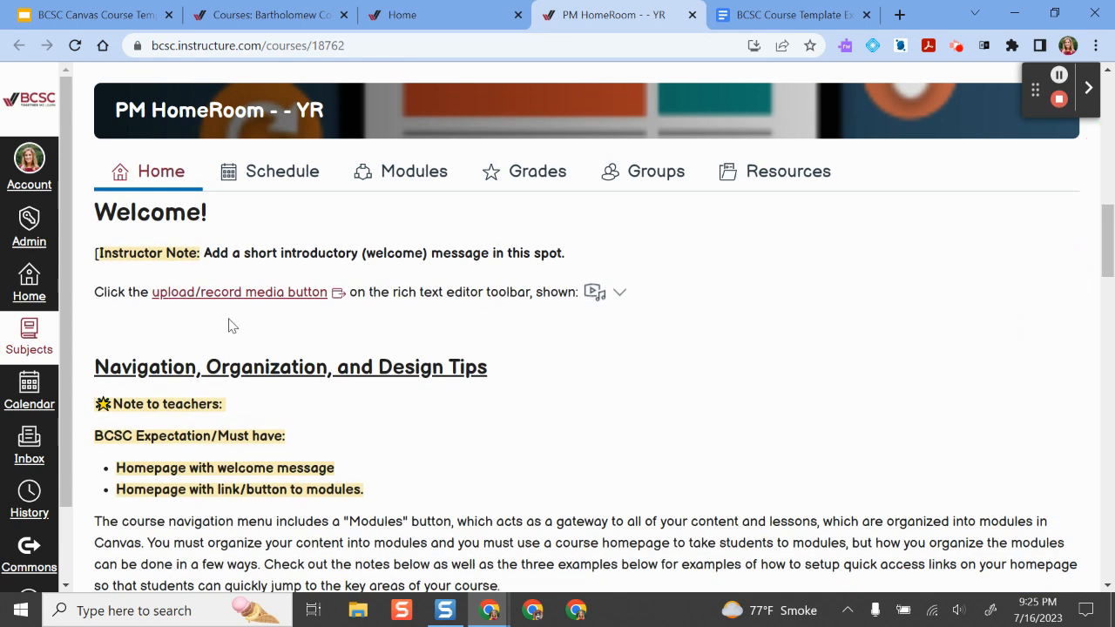
scroll(317, 449, "down", 1)
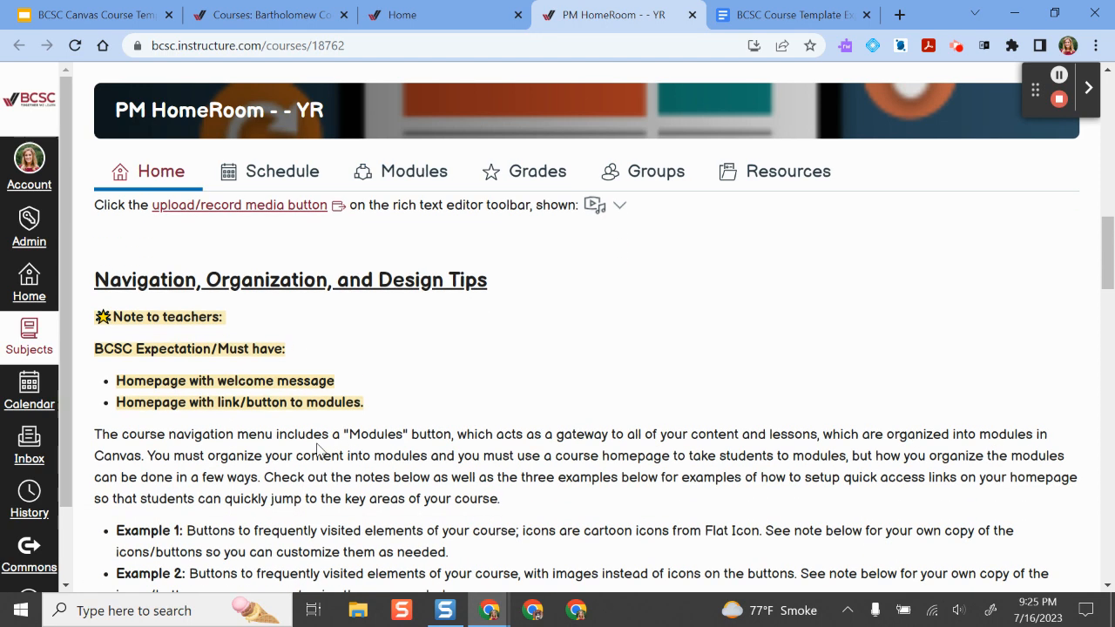
scroll(317, 448, "up", 1)
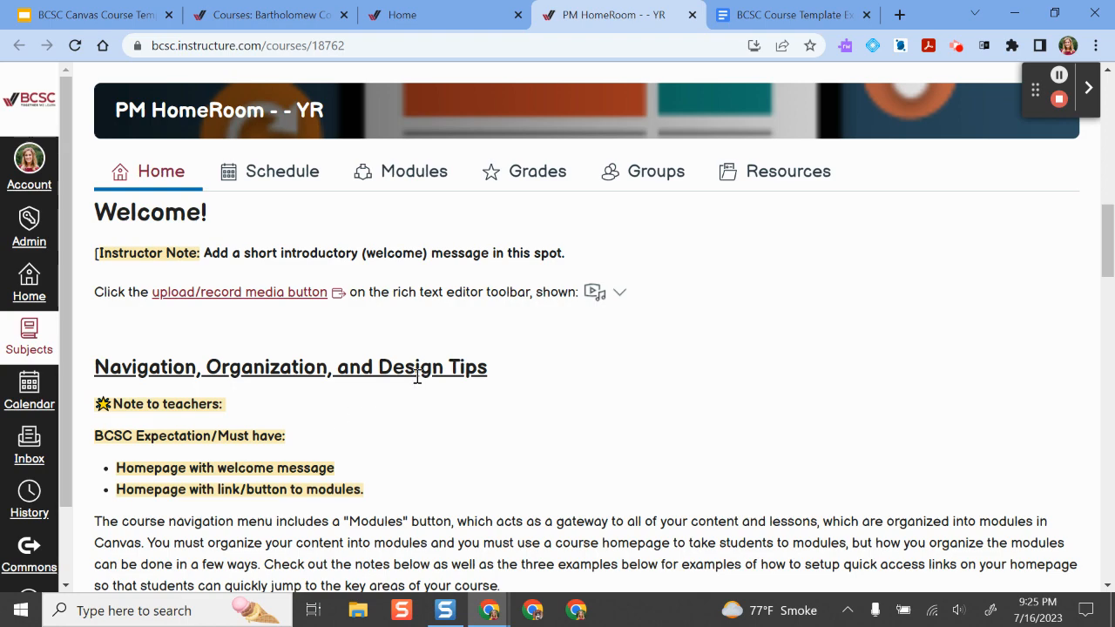
scroll(417, 376, "down", 3)
scroll(417, 376, "down", 1)
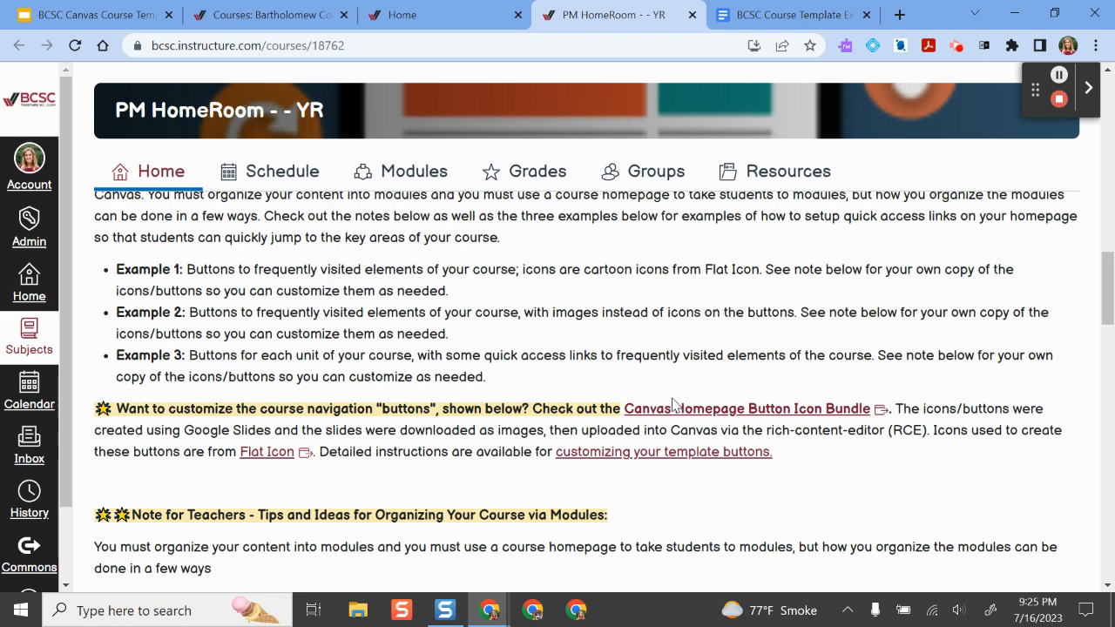
scroll(673, 405, "up", 2)
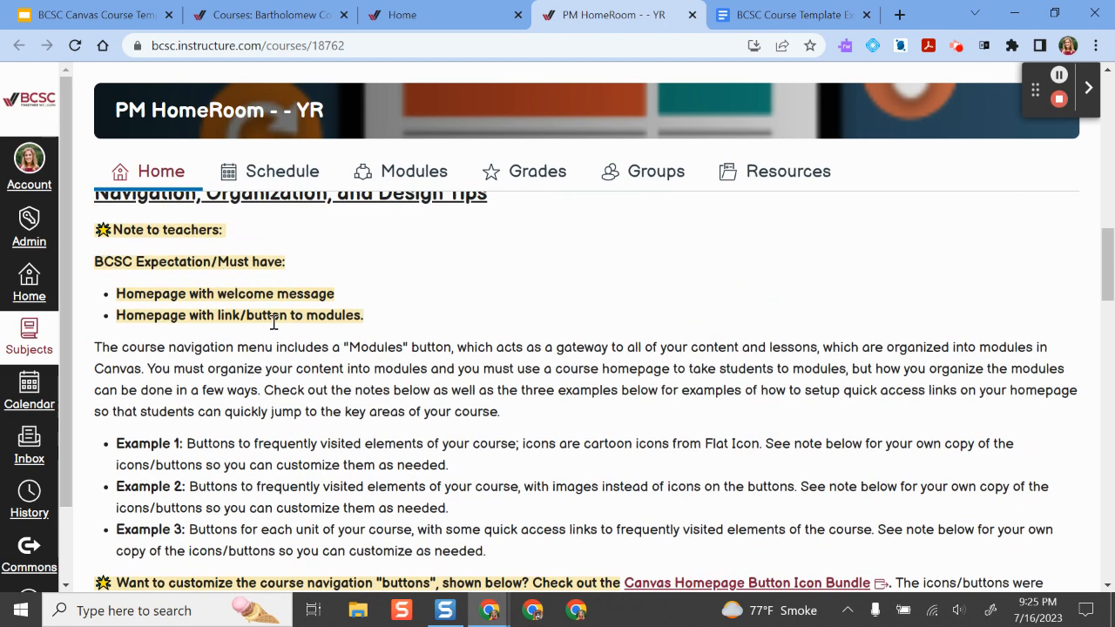
scroll(336, 366, "down", 3)
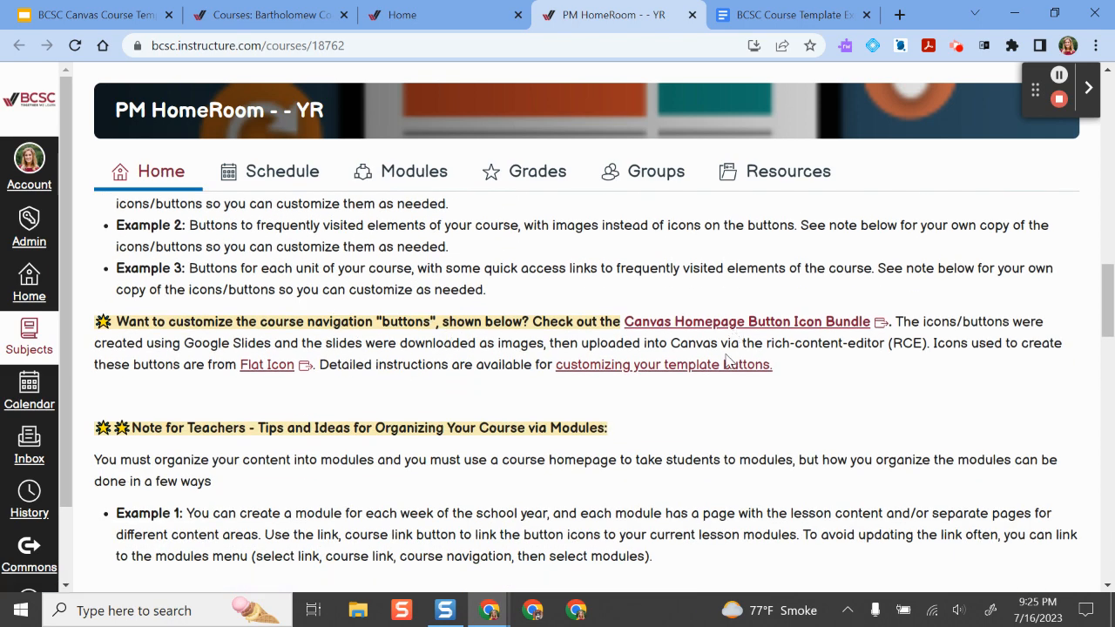
- Review the homepage's module organization tips and the example sets of course link buttons, and return to its beginning
scroll(722, 433, "down", 3)
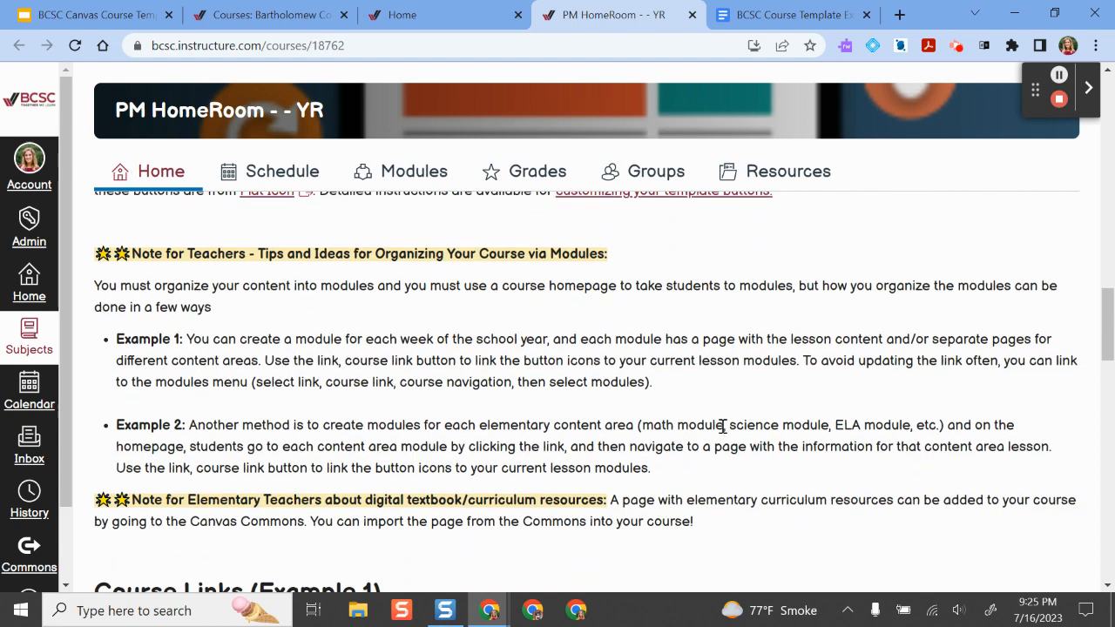
scroll(722, 433, "down", 3)
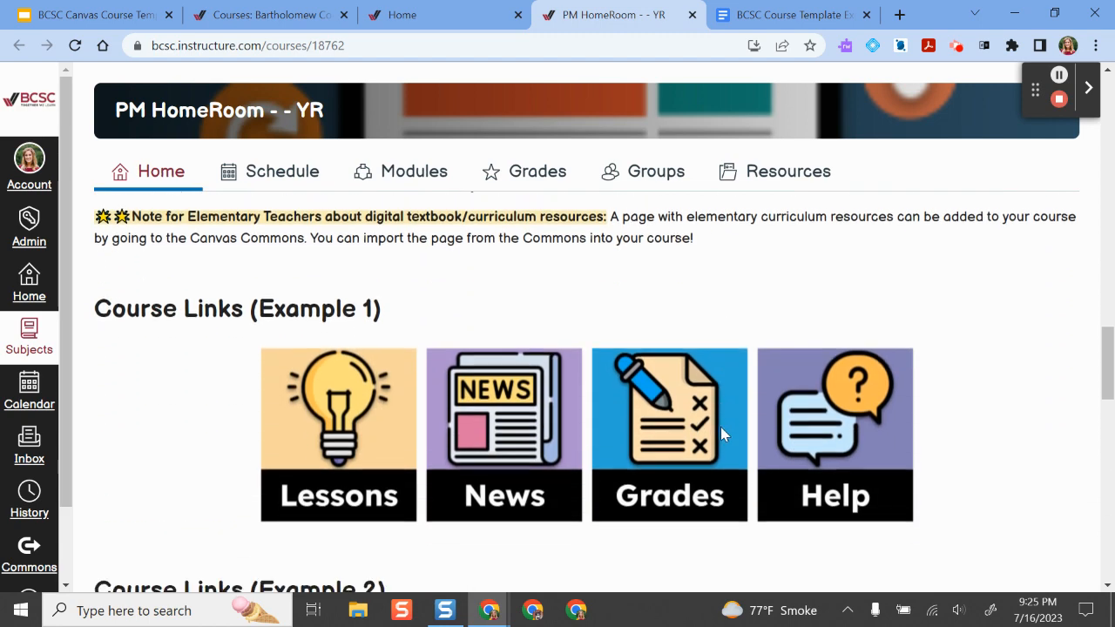
scroll(956, 422, "down", 7)
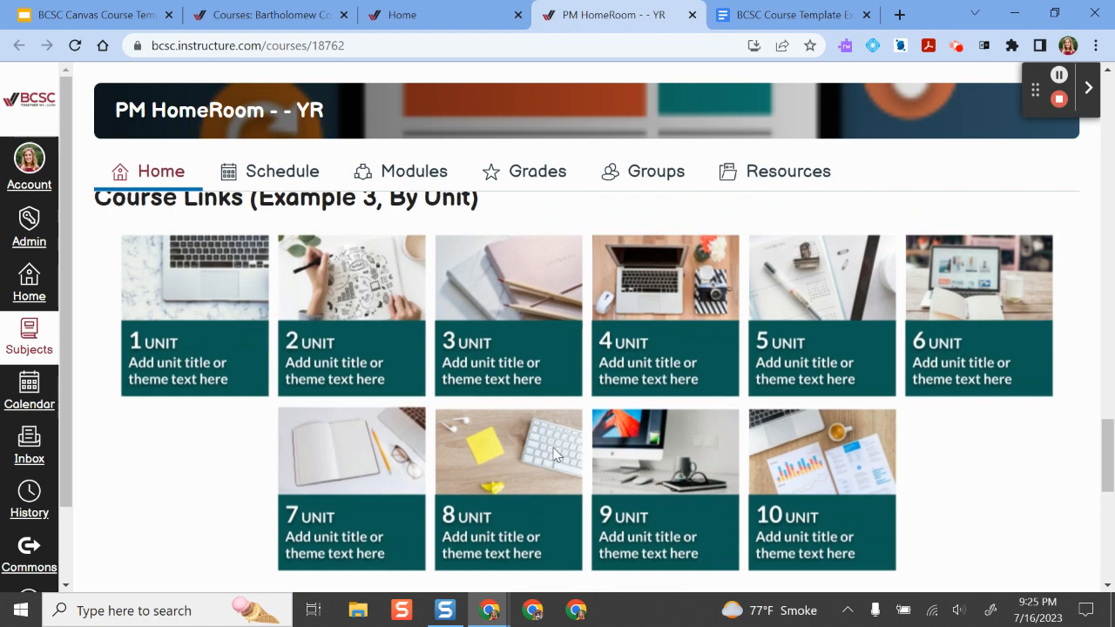
scroll(555, 454, "down", 7)
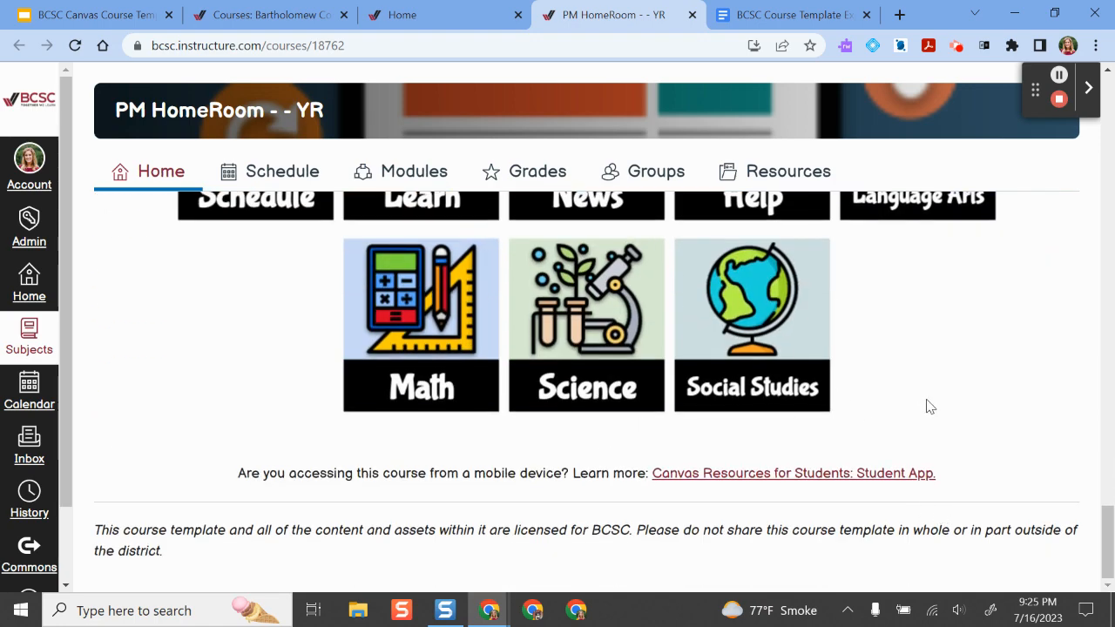
scroll(778, 438, "up", 6)
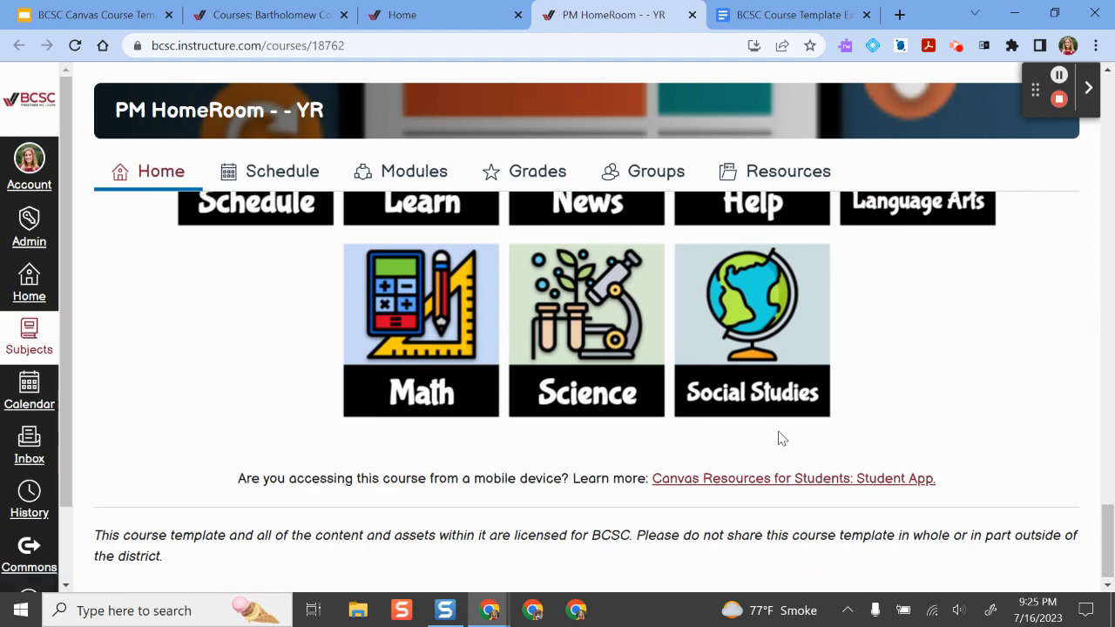
scroll(779, 437, "up", 10)
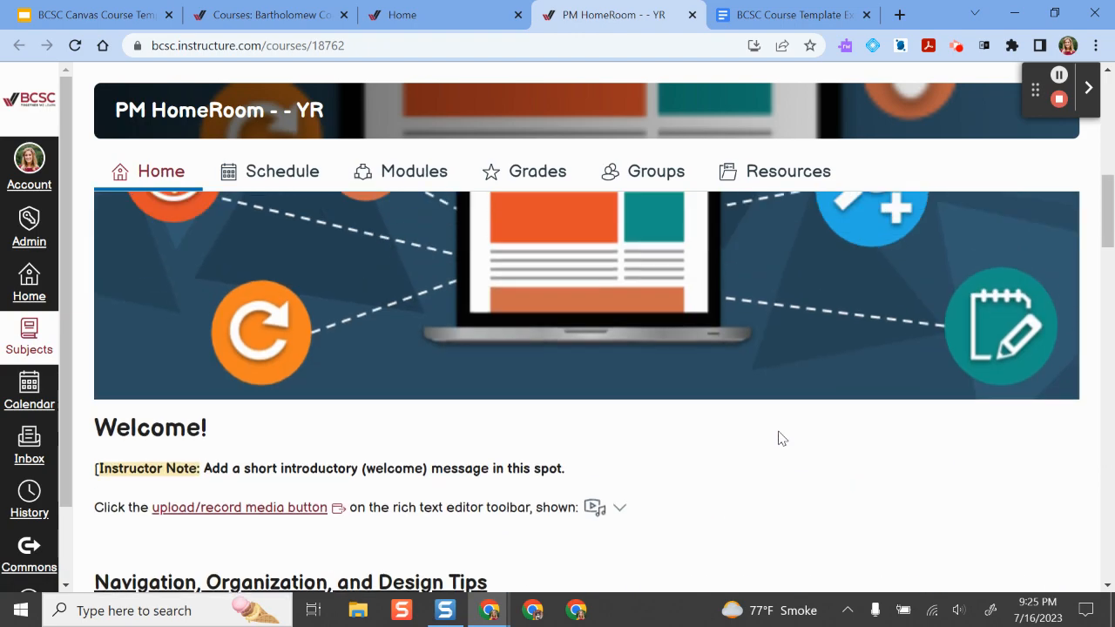
scroll(778, 438, "up", 8)
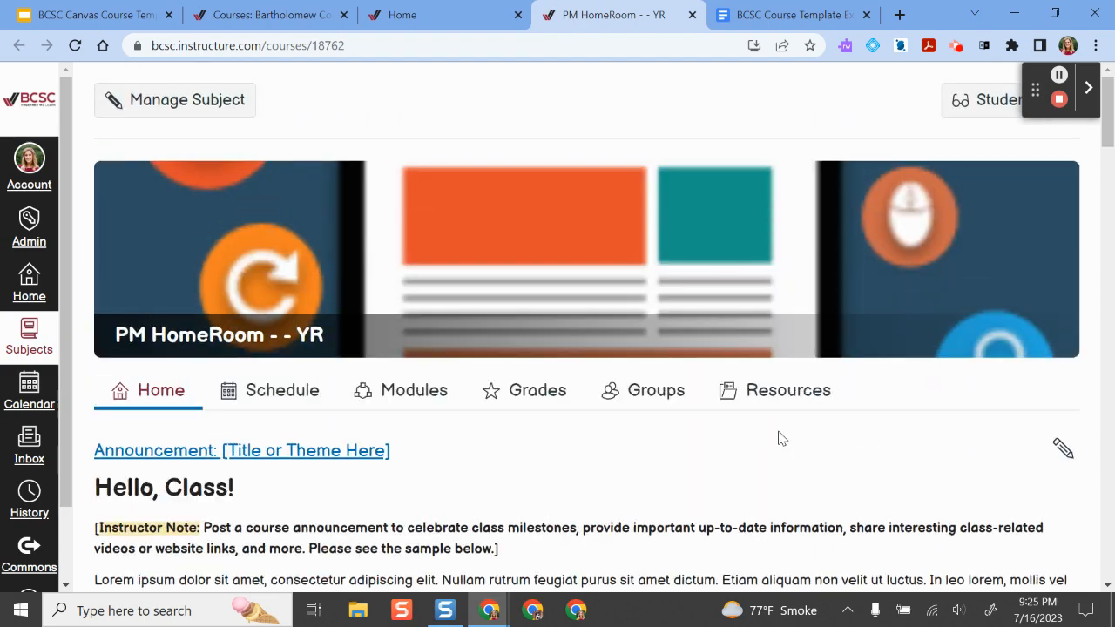
- Open the BCSC Home Page Template for editing to look over its content, and return to the subject without saving
scroll(781, 438, "down", 10)
scroll(983, 457, "up", 4)
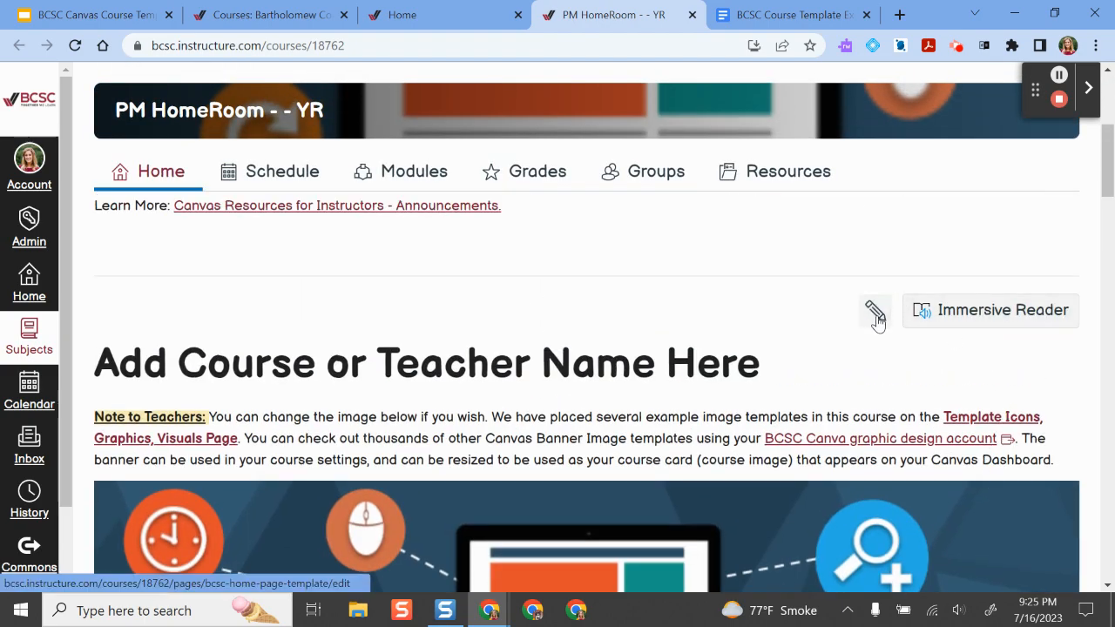
left_click(876, 312)
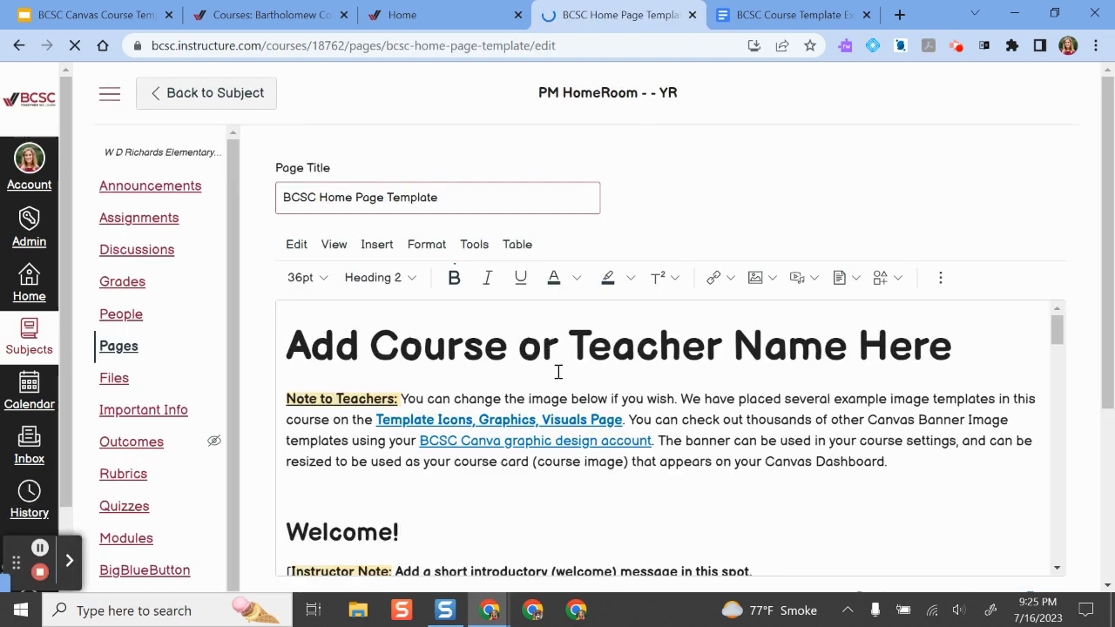
scroll(558, 372, "down", 10)
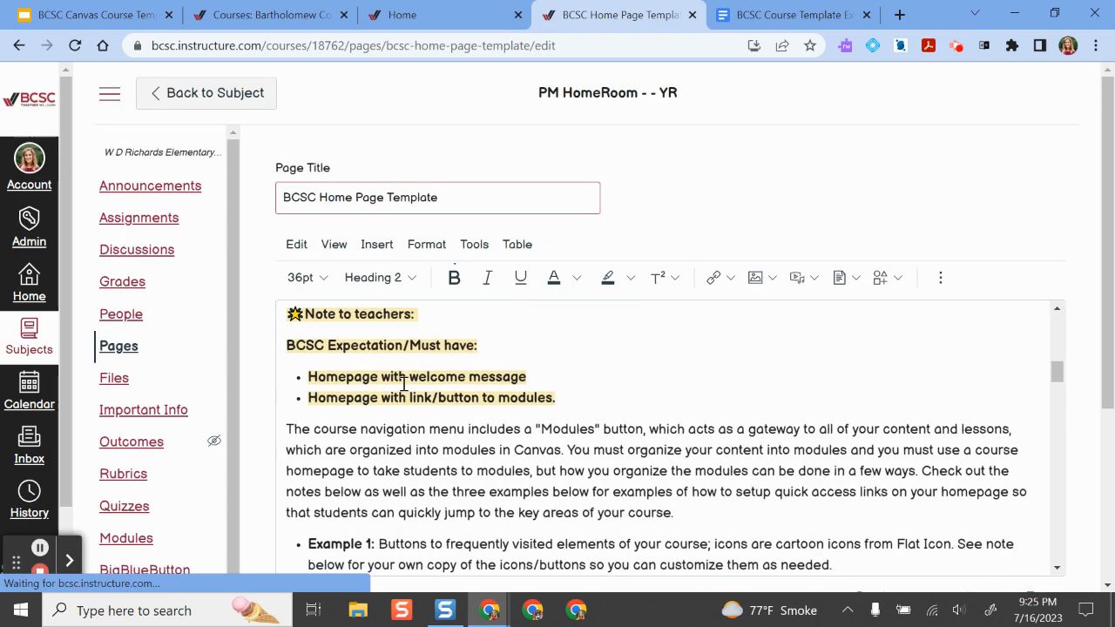
scroll(961, 399, "down", 6)
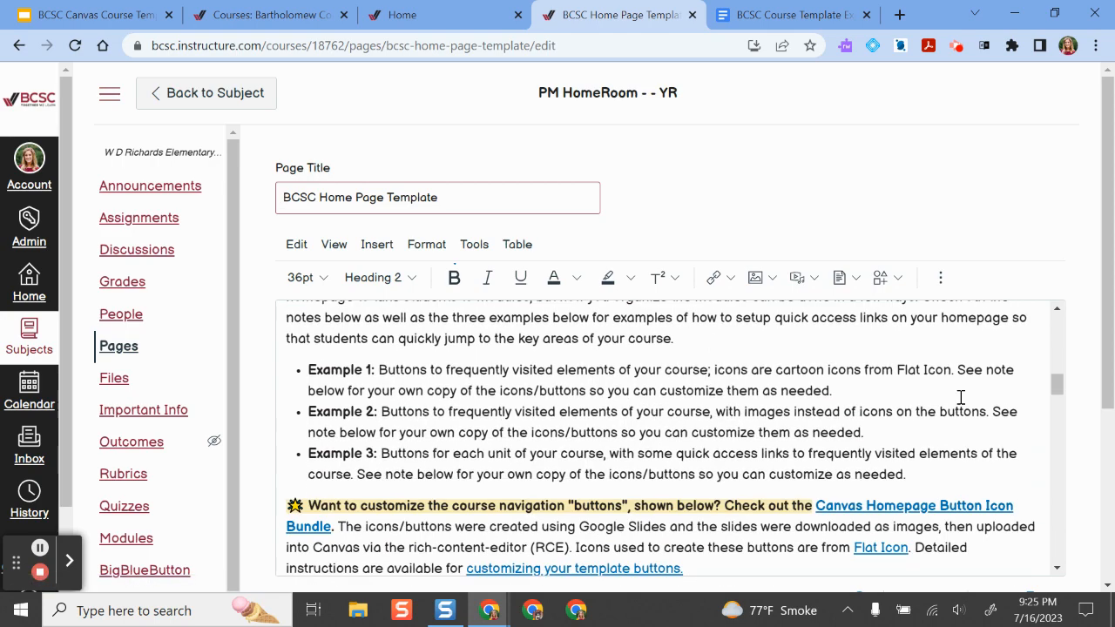
scroll(932, 406, "up", 8)
left_click(166, 90)
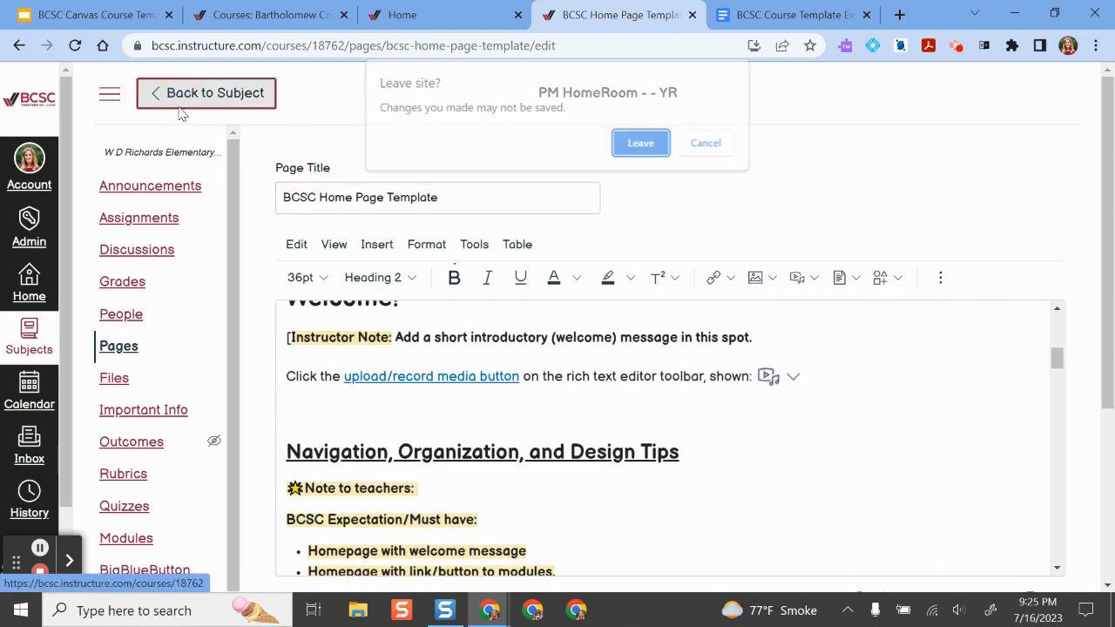
left_click(644, 146)
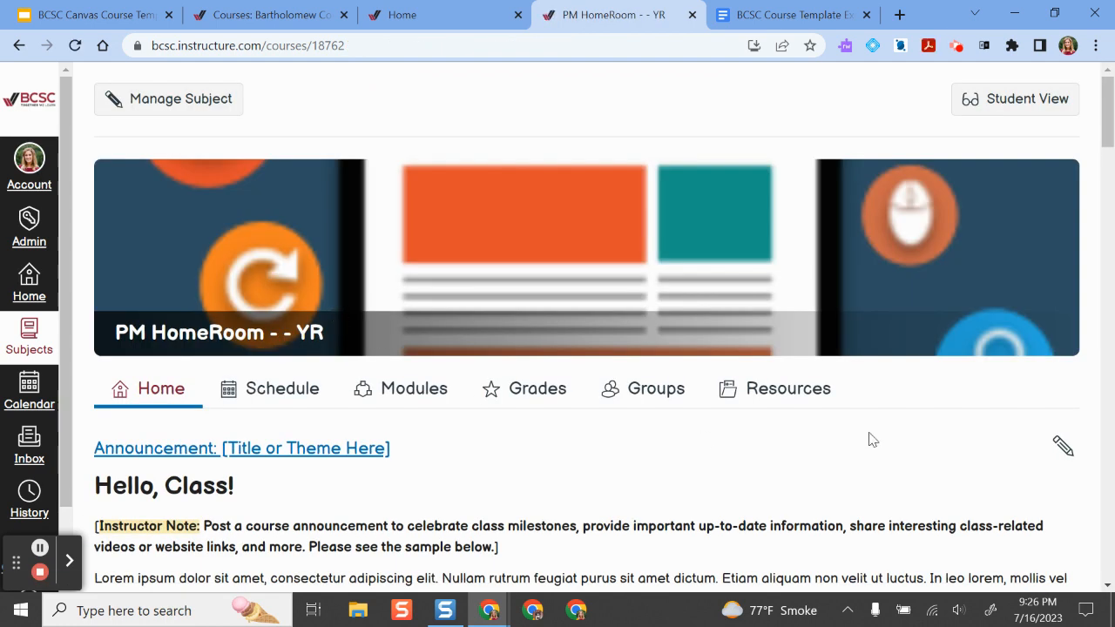
- Open the complete list of pages from the PM HomeRoom subject's management area and look through the template pages
left_click(189, 102)
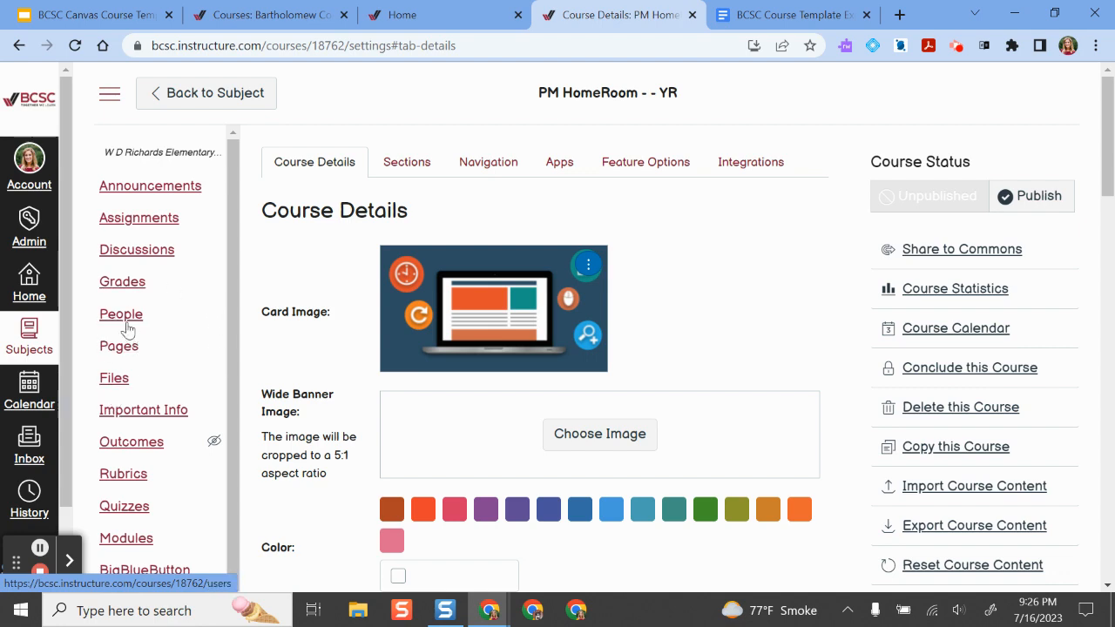
left_click(130, 352)
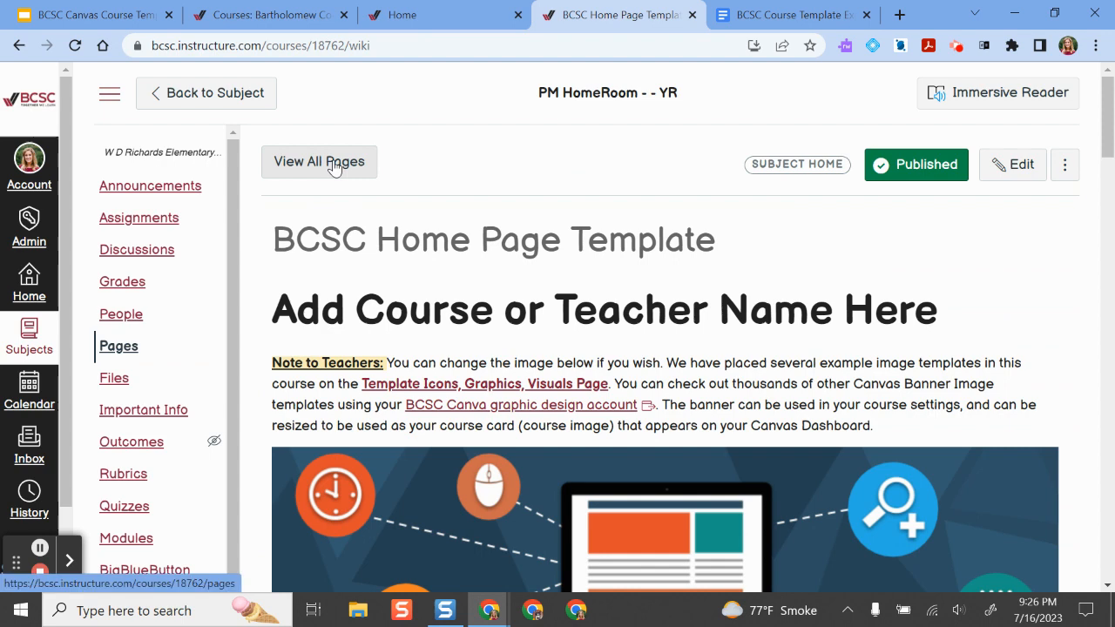
left_click(334, 167)
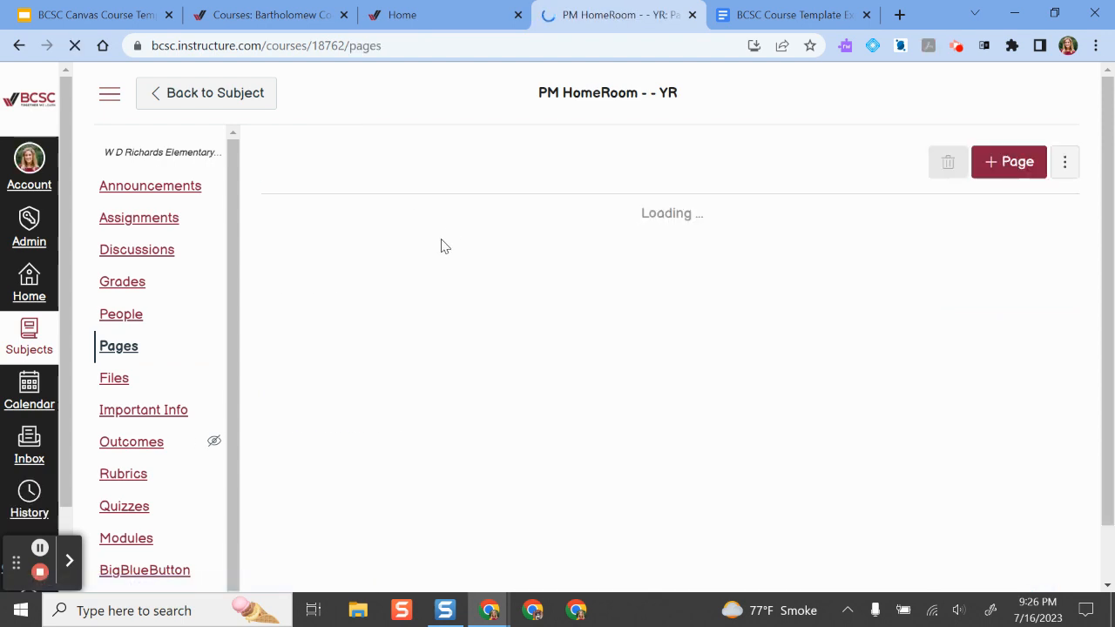
scroll(838, 326, "down", 3)
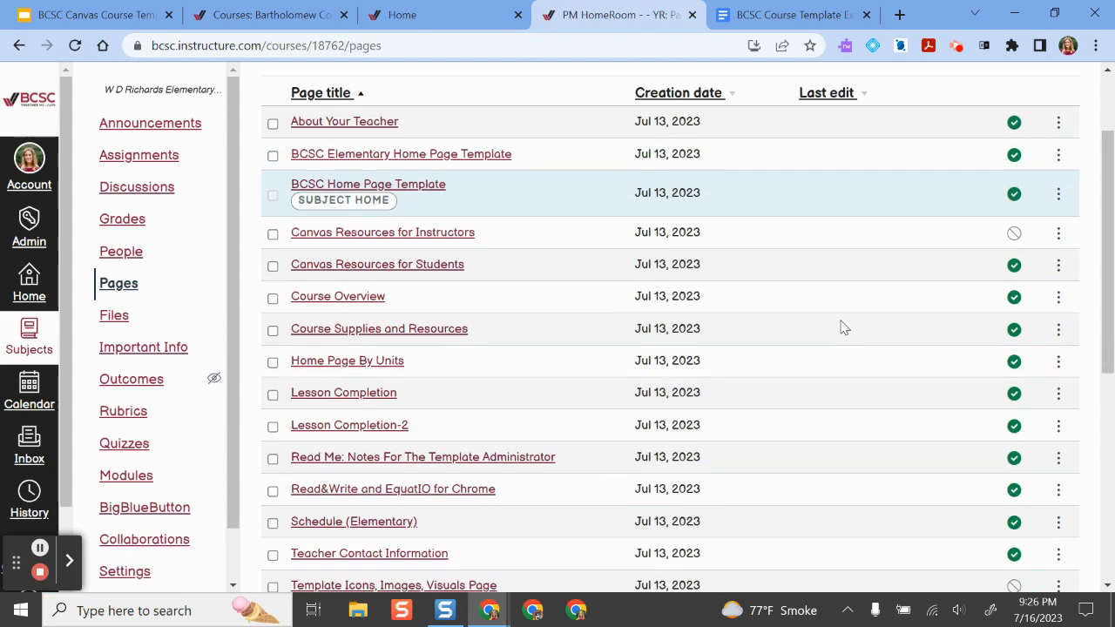
scroll(842, 326, "down", 3)
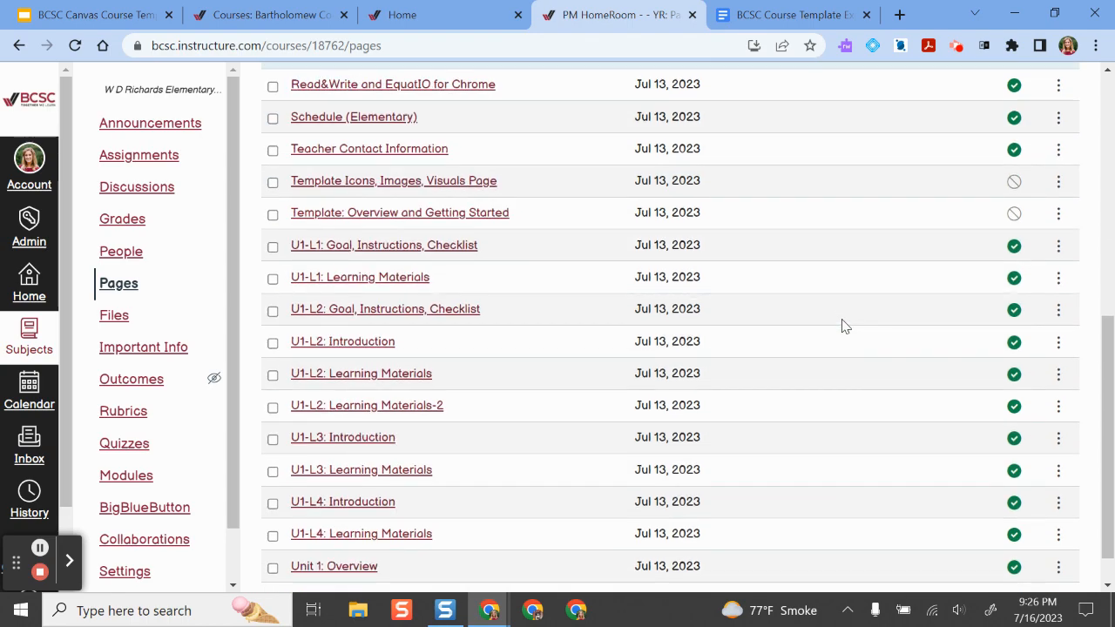
scroll(842, 326, "down", 1)
scroll(843, 325, "up", 6)
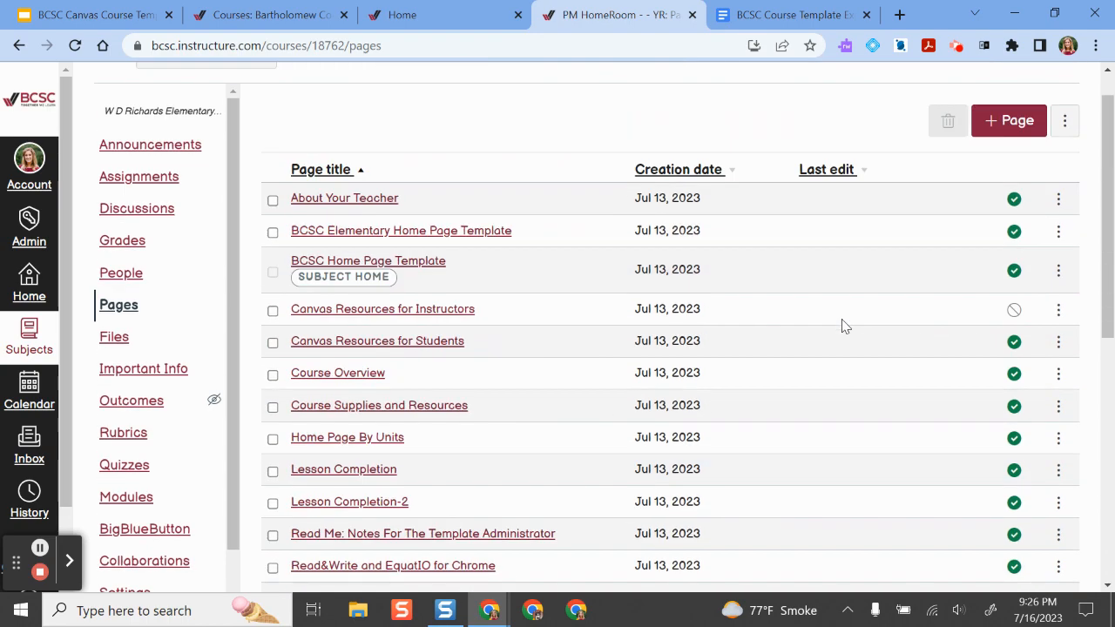
scroll(843, 326, "down", 6)
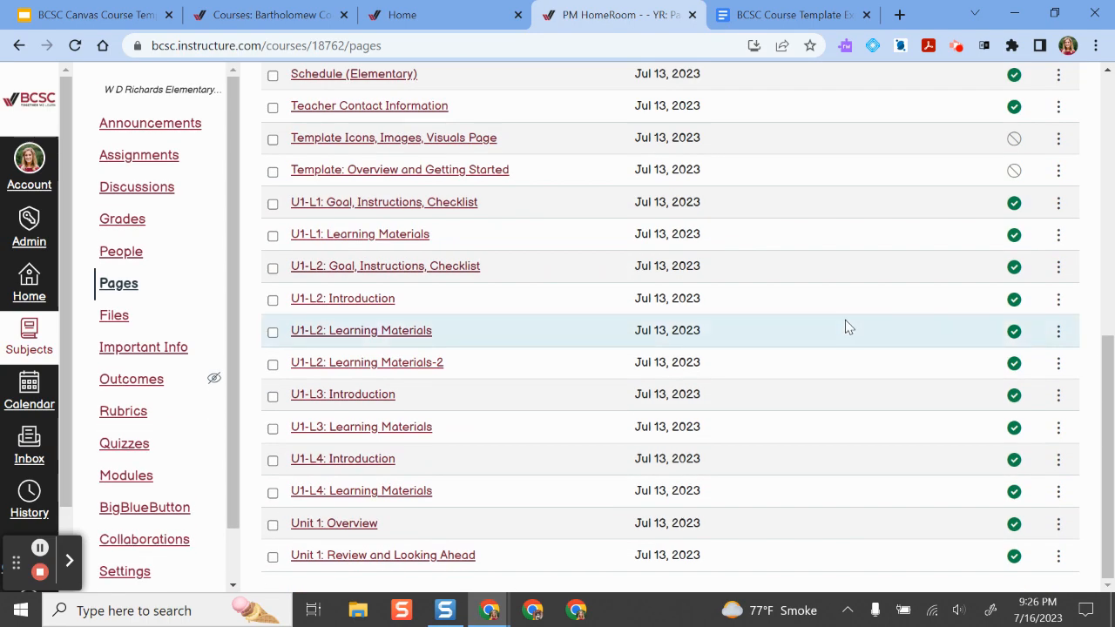
- Review the template pages at the beginning of the PM HomeRoom page list, including the BCSC home page templates
scroll(848, 326, "up", 6)
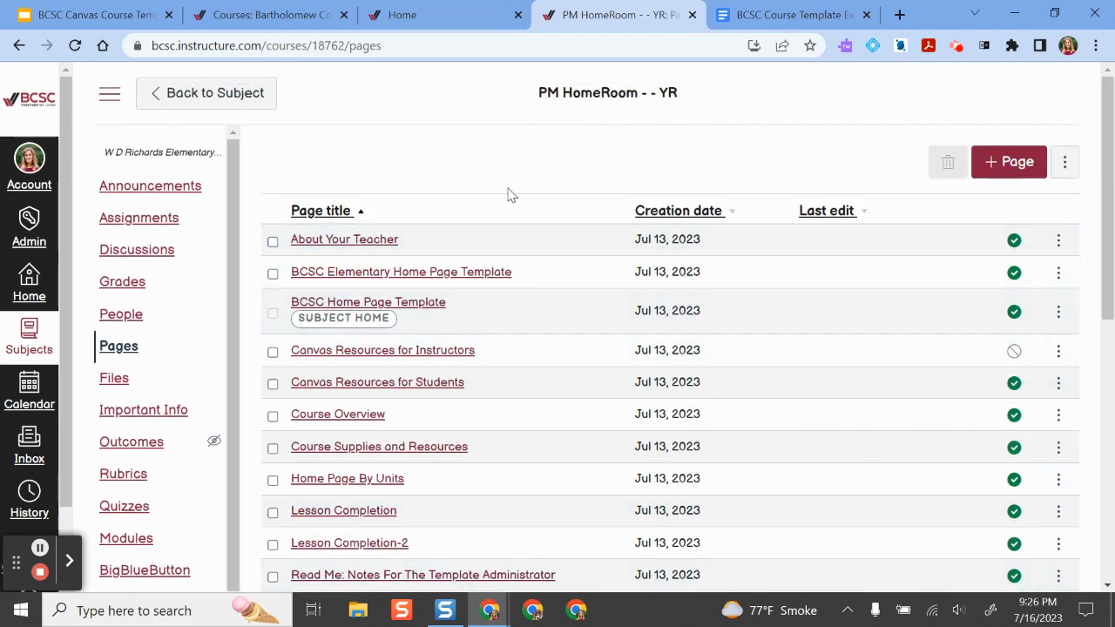
scroll(509, 183, "down", 1)
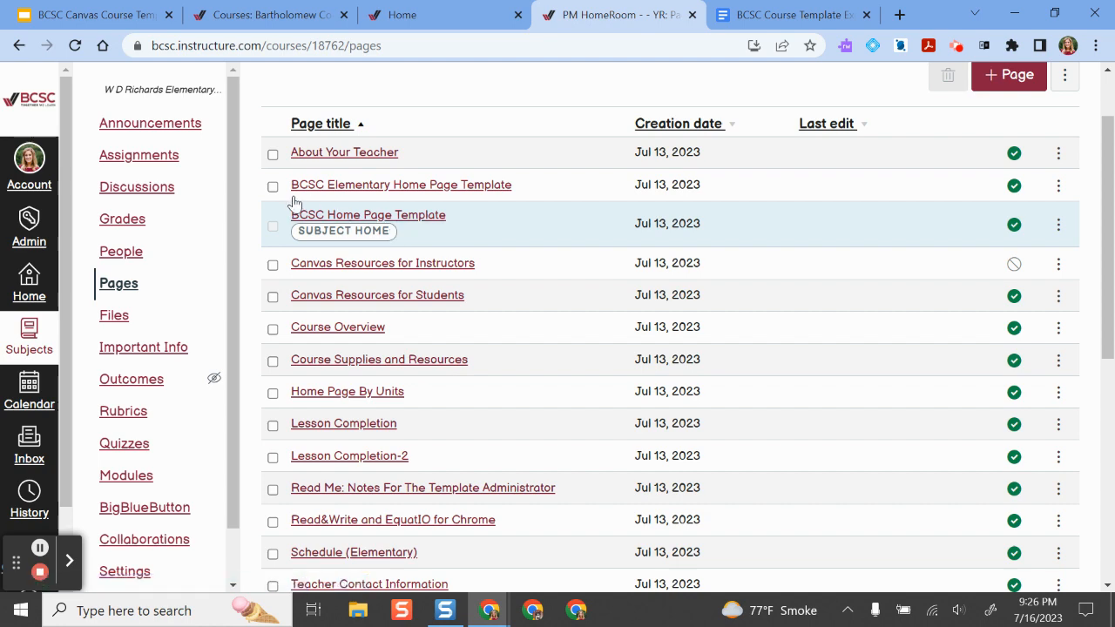
scroll(425, 230, "up", 1)
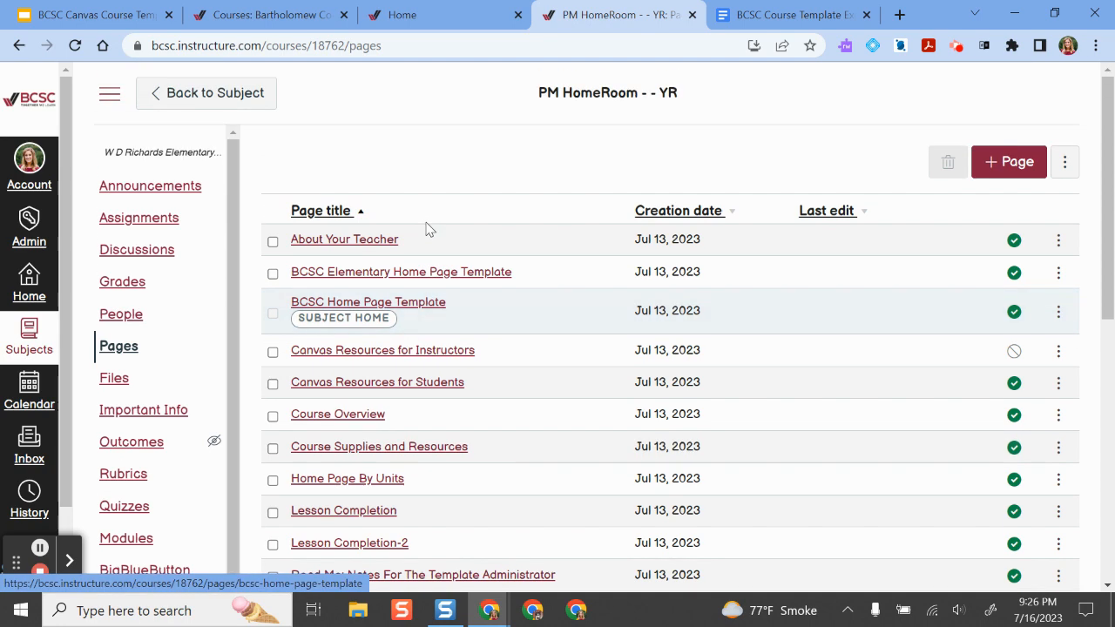
scroll(428, 229, "down", 2)
- Open the subject's modules and look over the template and resource pages in the Instructor Module (Do Not Publish)
left_click(148, 475)
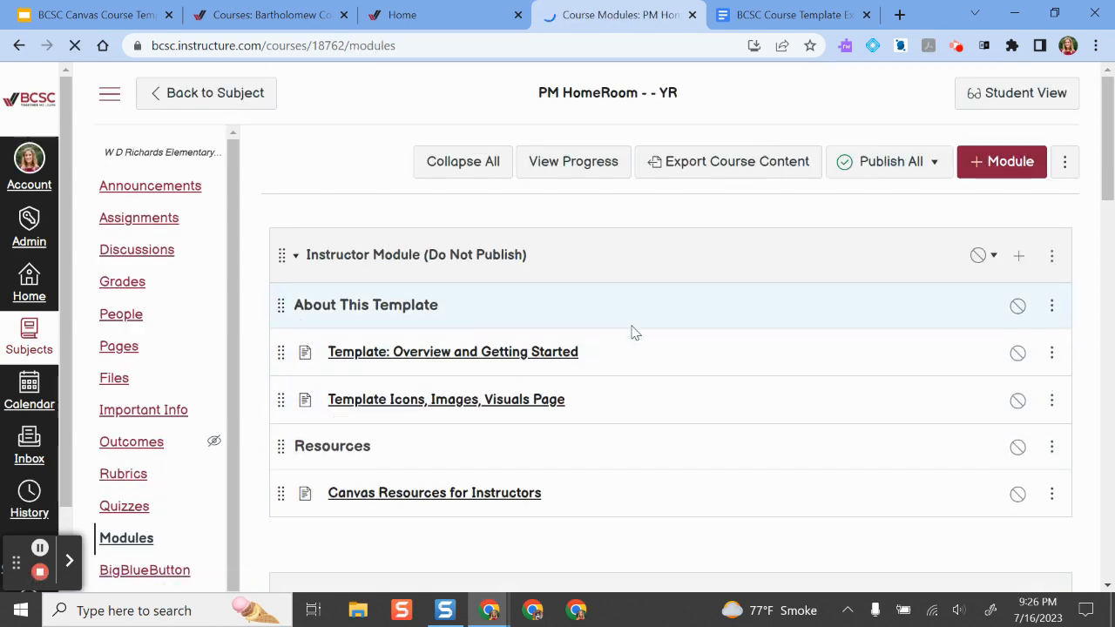
scroll(772, 356, "down", 1)
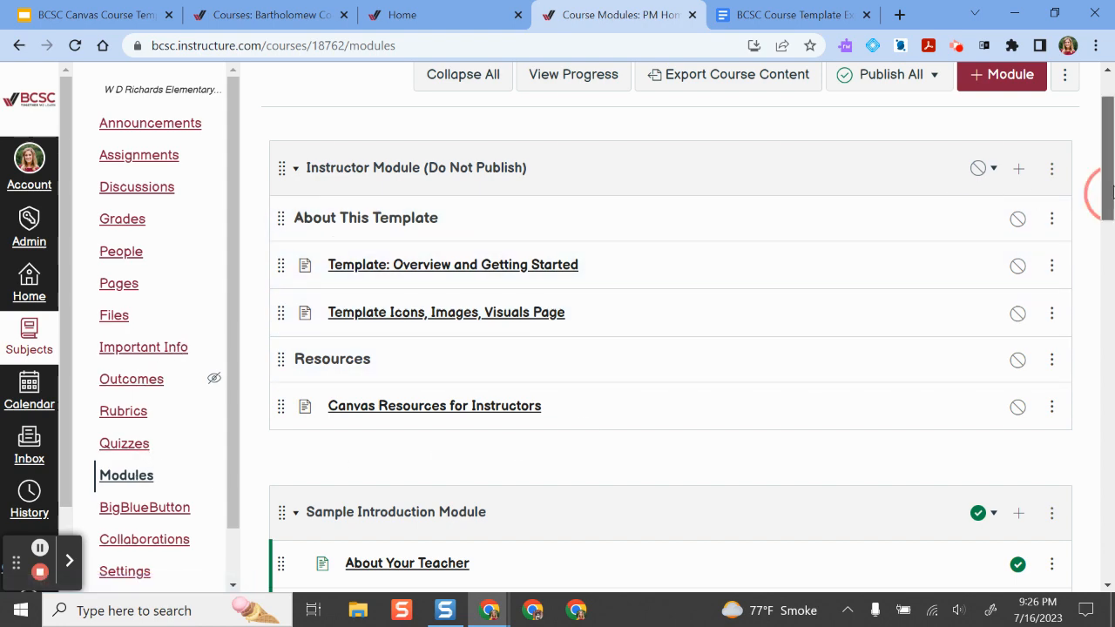
mouse_move(1107, 205)
left_mouse_down()
mouse_move(1107, 175)
mouse_move(1107, 217)
left_mouse_up()
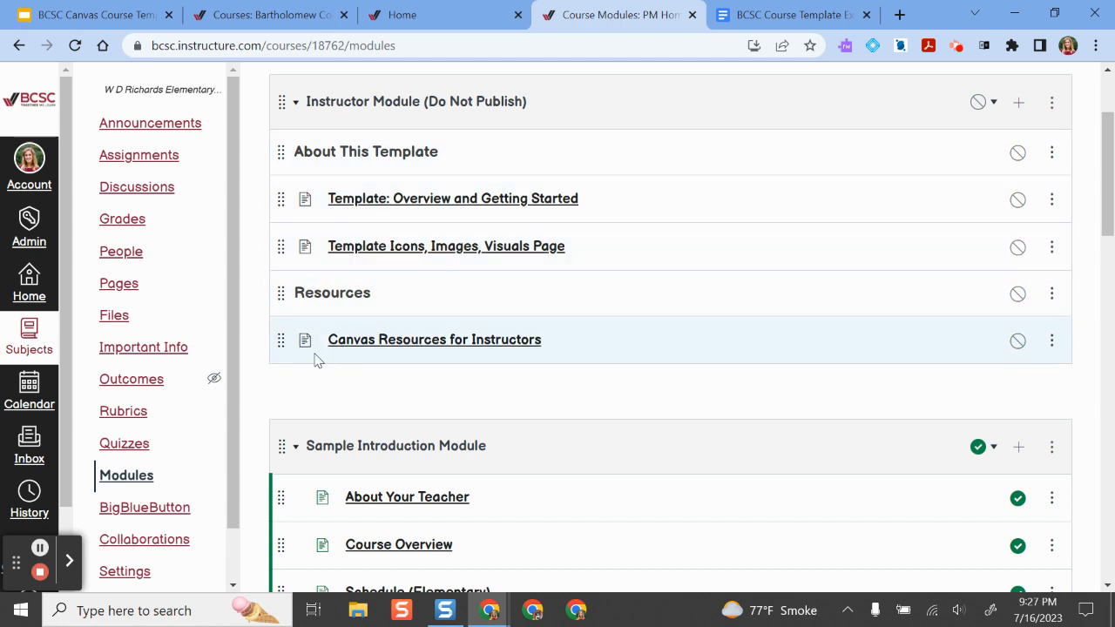
left_click_drag(279, 337, 294, 310)
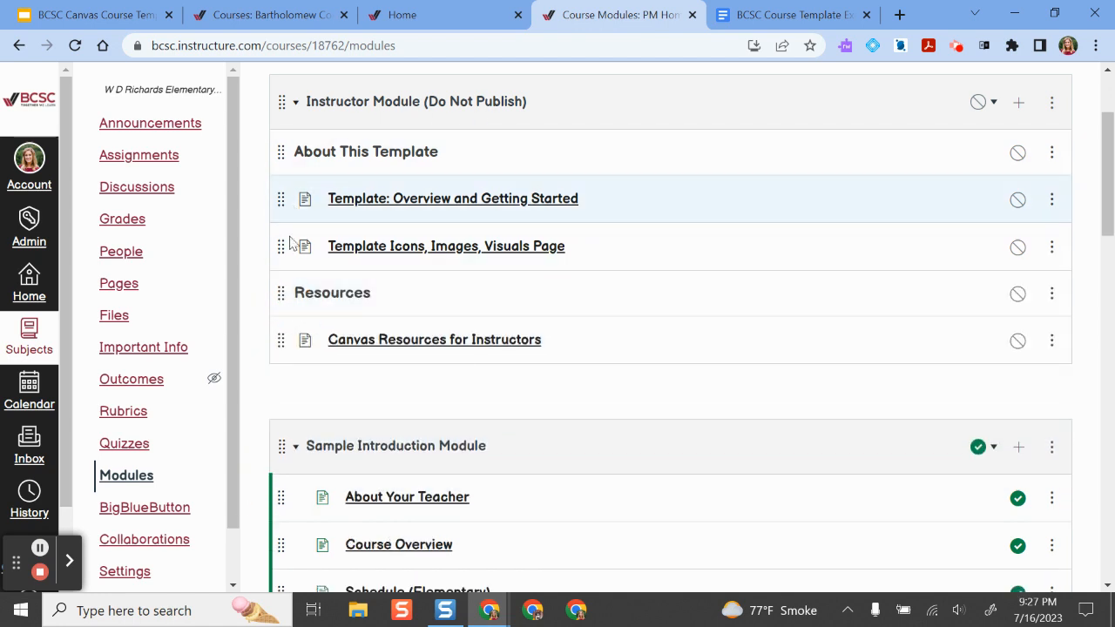
- Open the Template Icons, Images, Visuals Page in a separate tab and read its home page and content page banner instructions
left_click(384, 250, "ctrl")
left_click(630, 18)
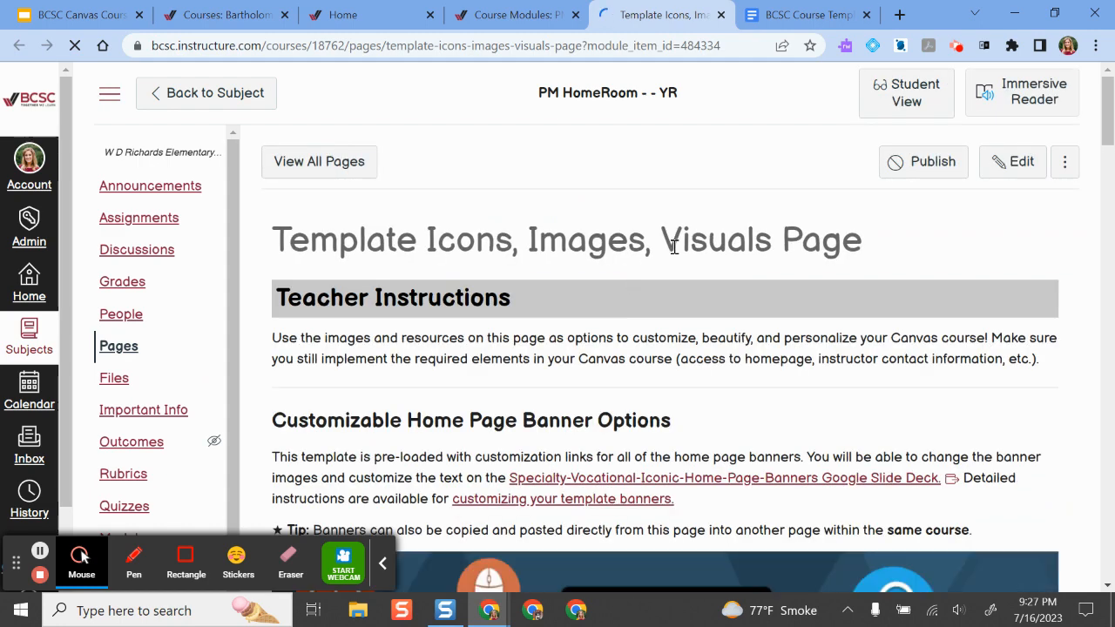
scroll(671, 254, "down", 2)
scroll(674, 253, "down", 7)
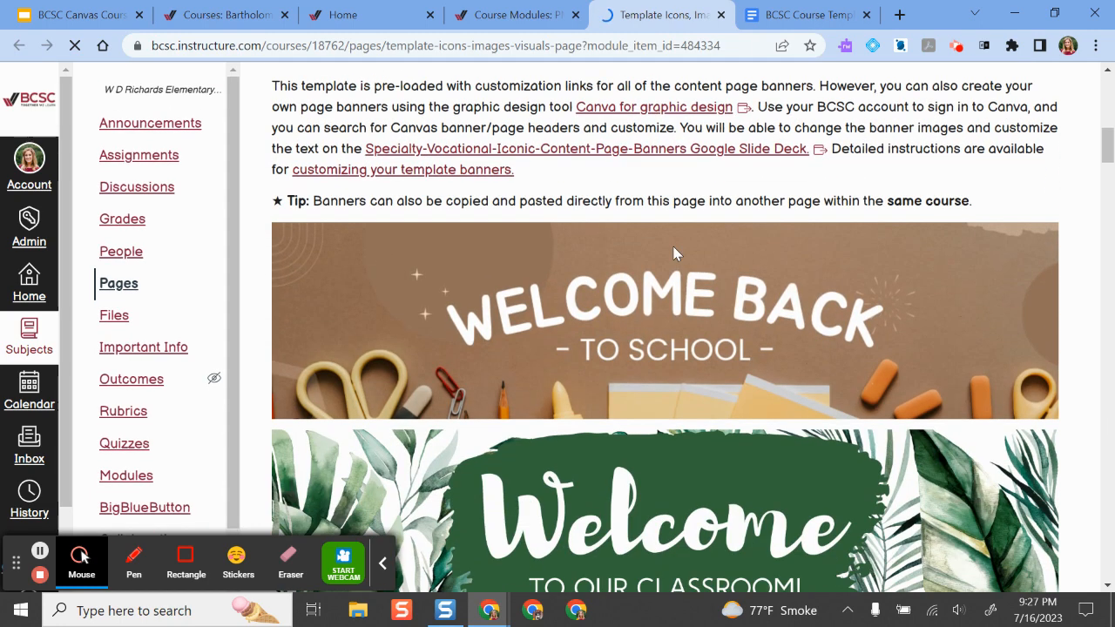
scroll(674, 252, "up", 2)
scroll(674, 251, "down", 2)
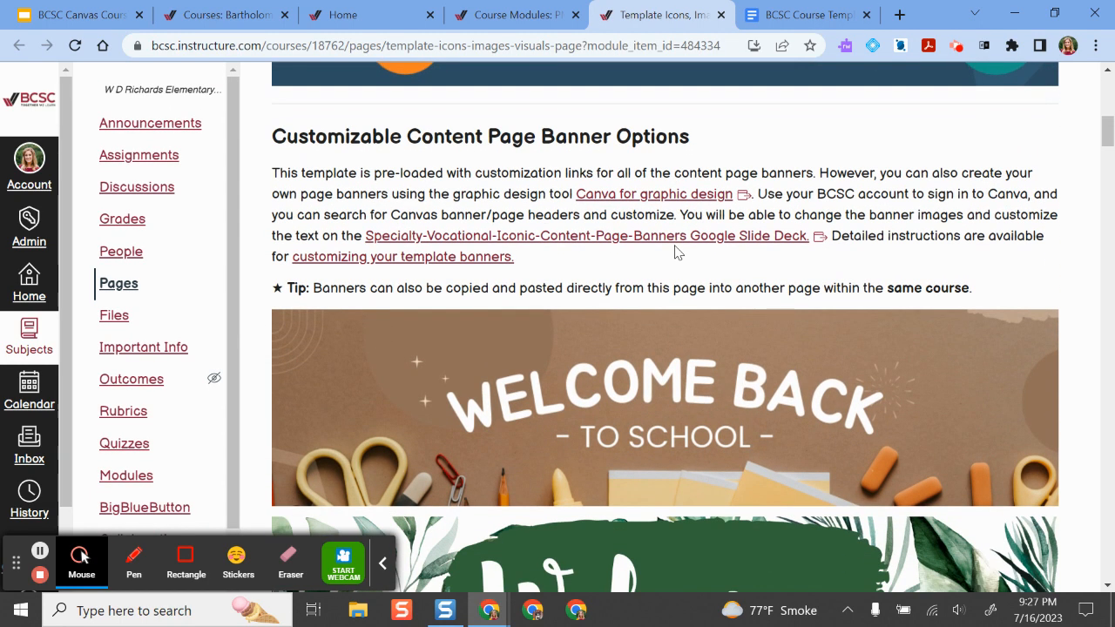
- Browse the gallery of content page banners, from the welcome designs through the subject-specific and photo banners
scroll(675, 245, "down", 6)
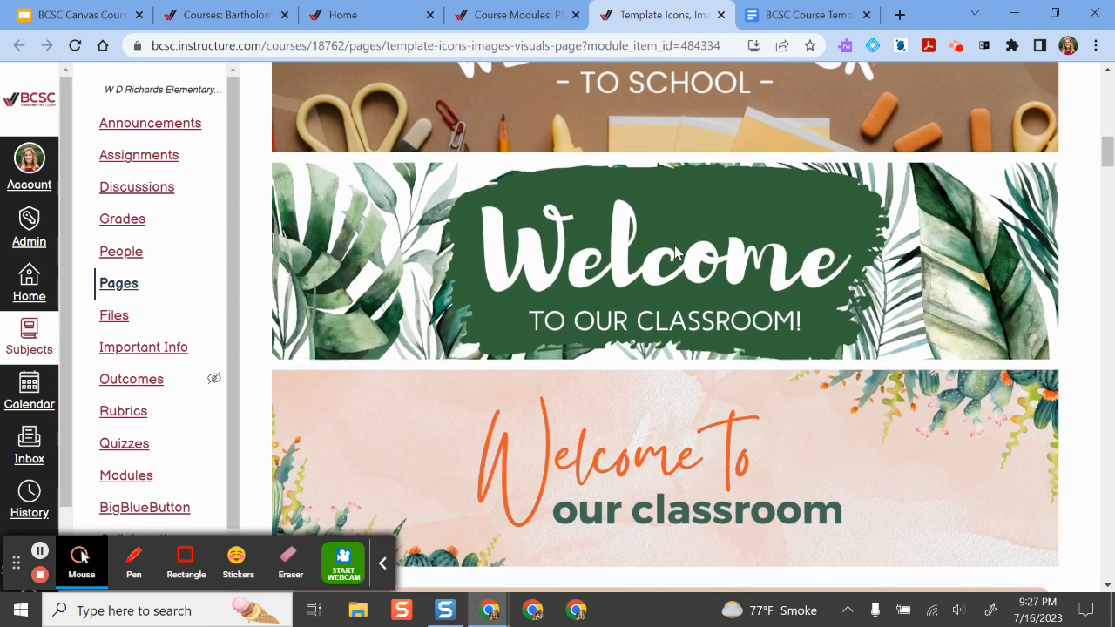
scroll(688, 360, "down", 3)
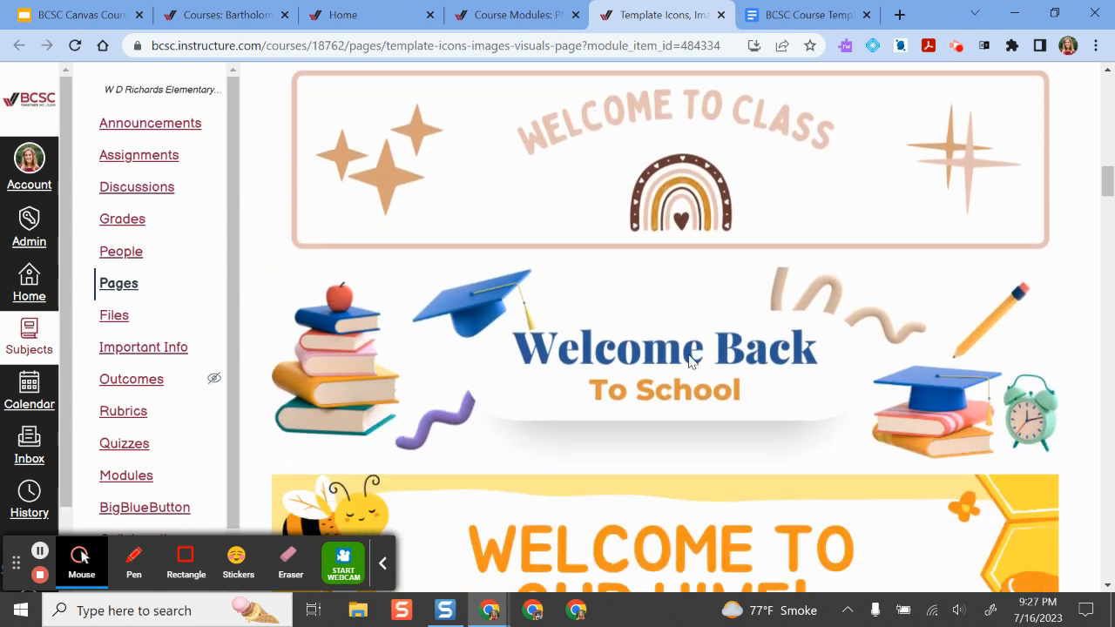
scroll(682, 340, "down", 5)
scroll(676, 322, "down", 6)
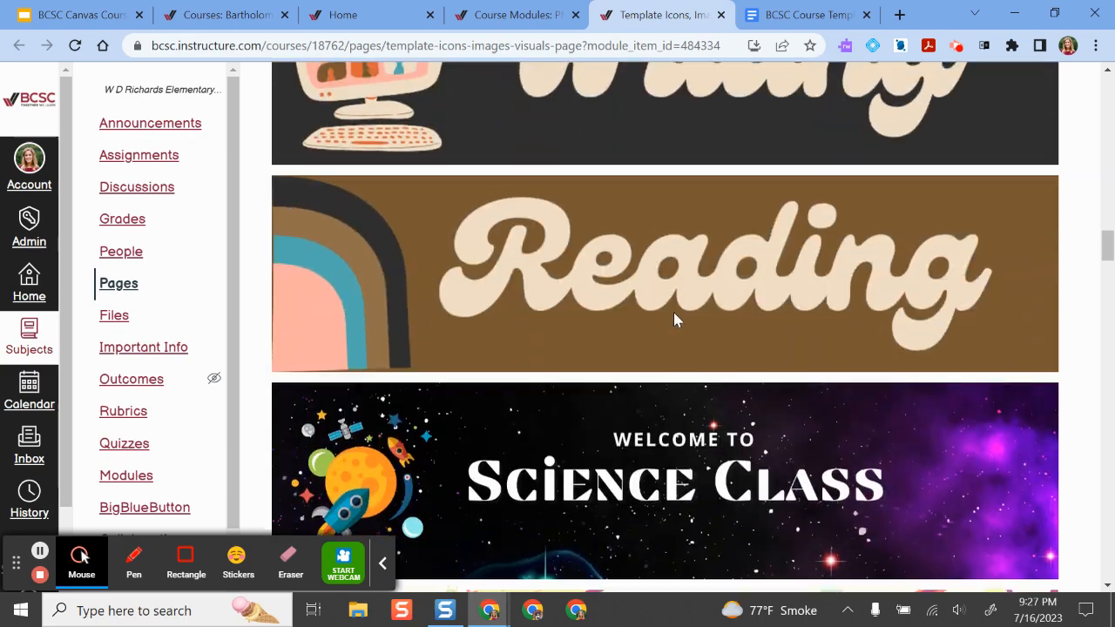
scroll(674, 319, "down", 5)
scroll(673, 314, "down", 10)
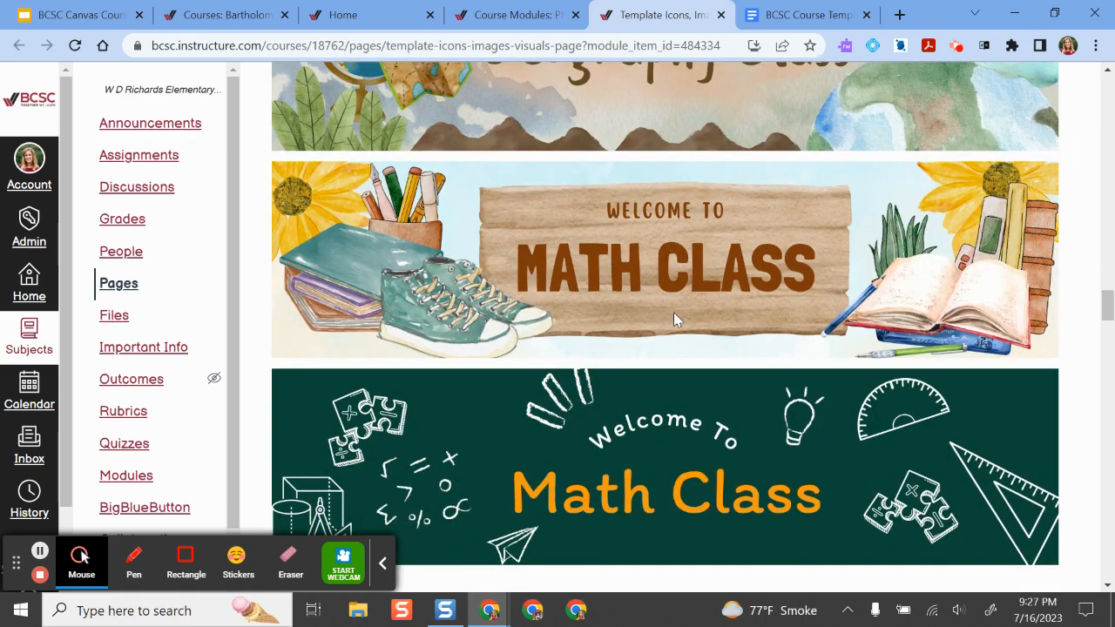
scroll(673, 316, "down", 12)
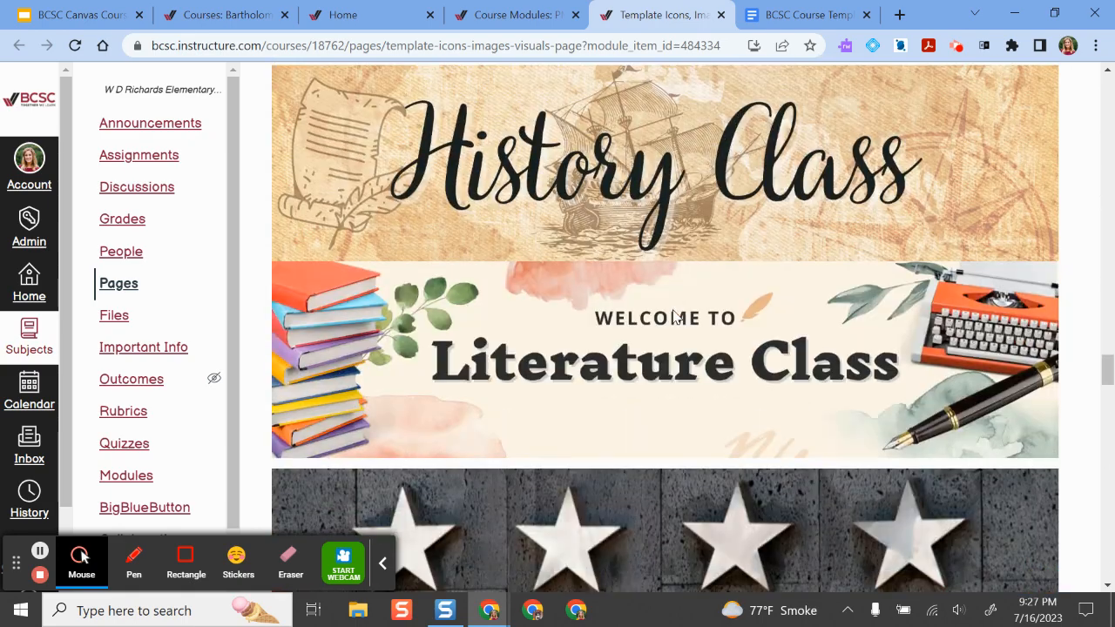
scroll(676, 315, "down", 12)
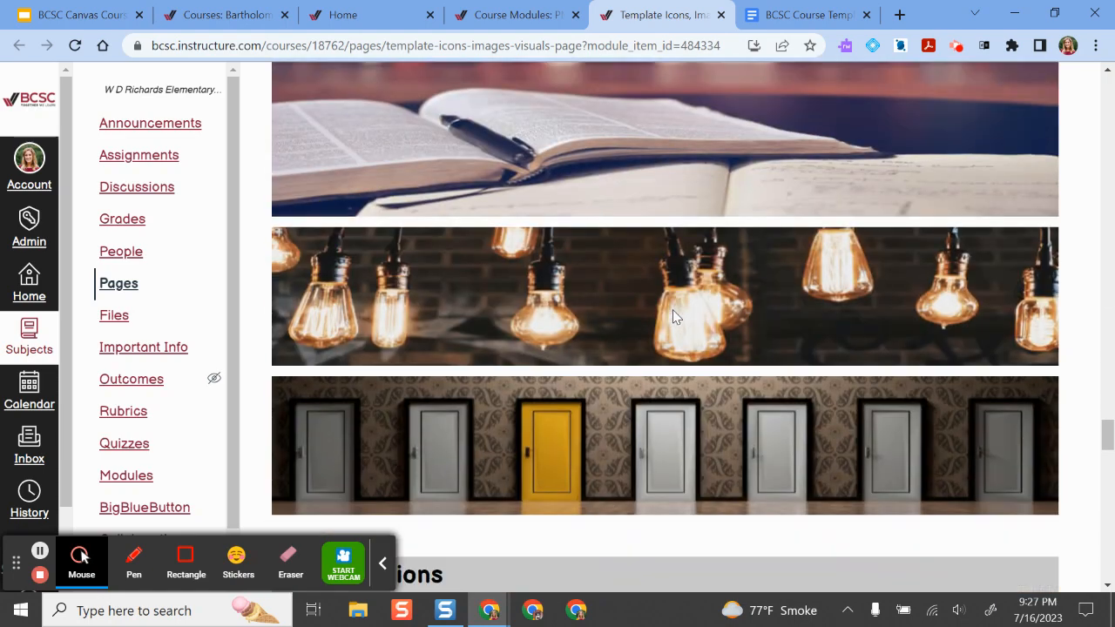
- Review the Canvas generated icons, content dividers and course card information, and return to the Customizable Home Page Button Options
scroll(662, 307, "up", 1)
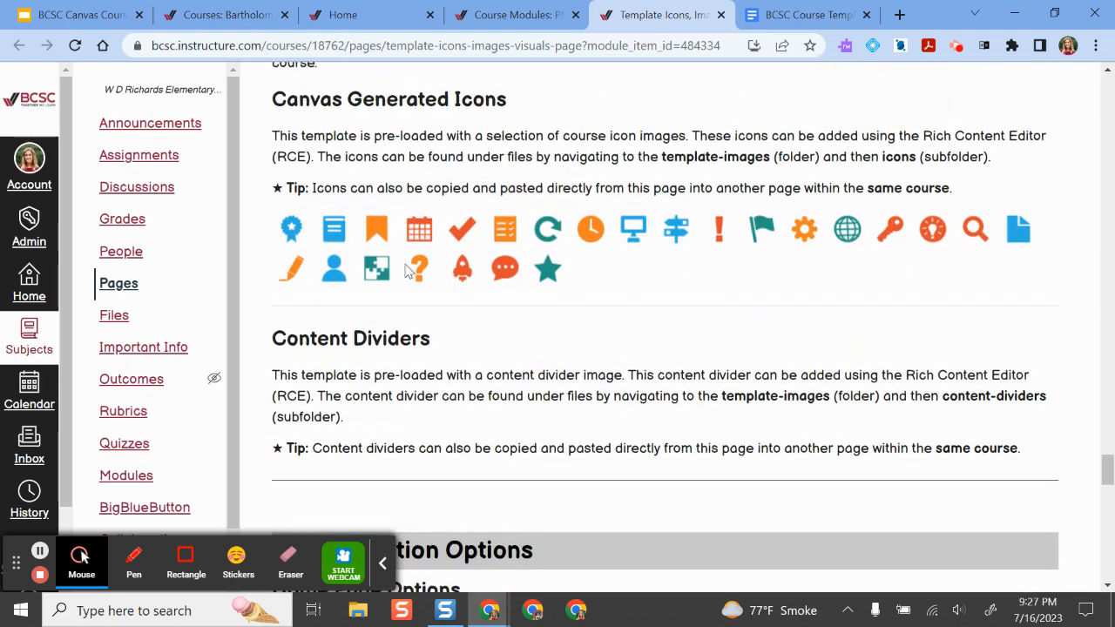
scroll(689, 236, "down", 12)
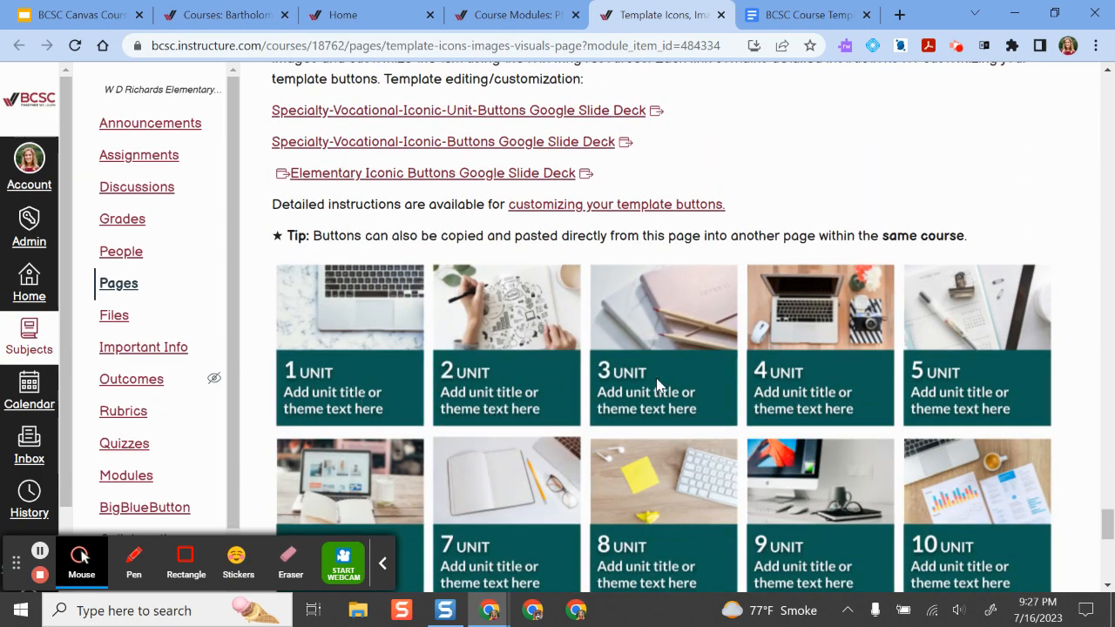
scroll(934, 418, "down", 5)
scroll(660, 381, "down", 2)
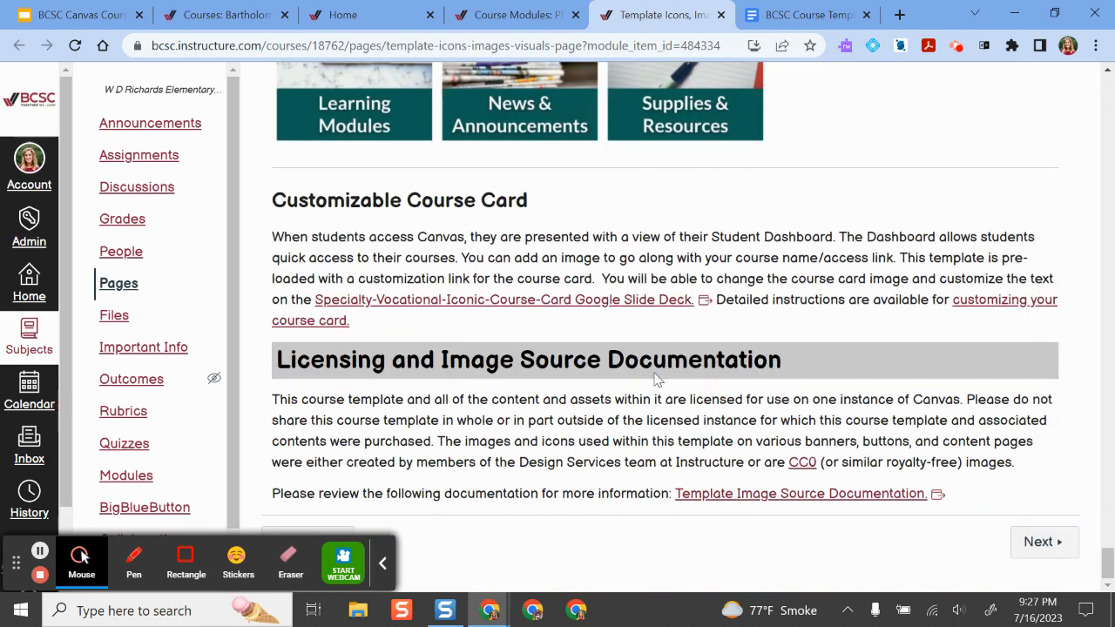
scroll(657, 370, "up", 7)
scroll(657, 370, "up", 1)
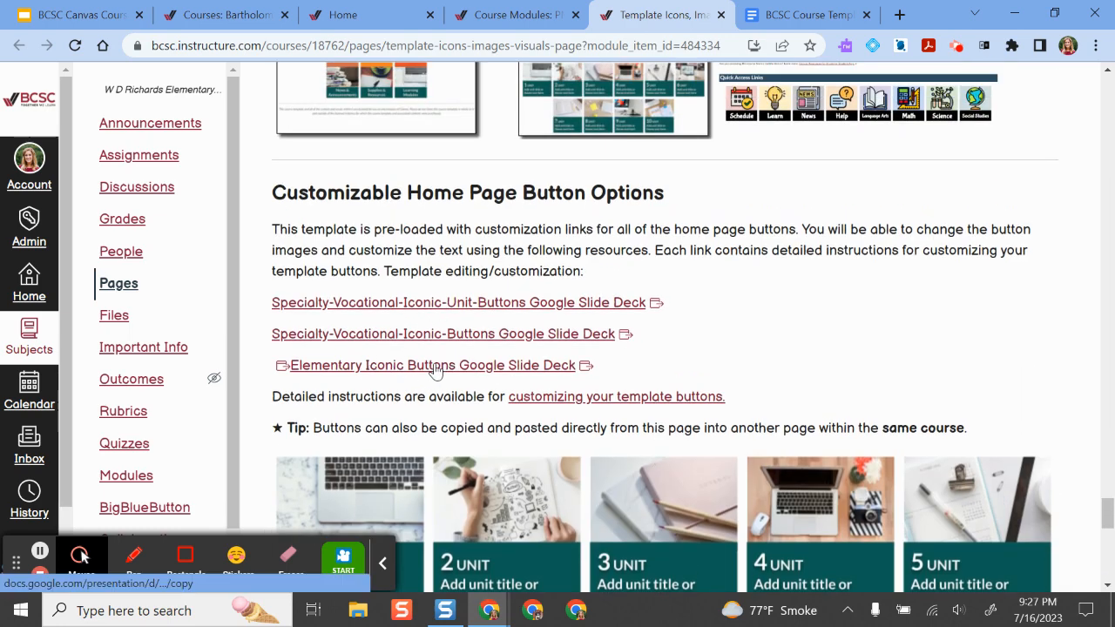
- Make a copy of the Elementary Iconic Buttons Google Slide Deck and inspect the text label on its Modules icon slide
left_click(434, 366)
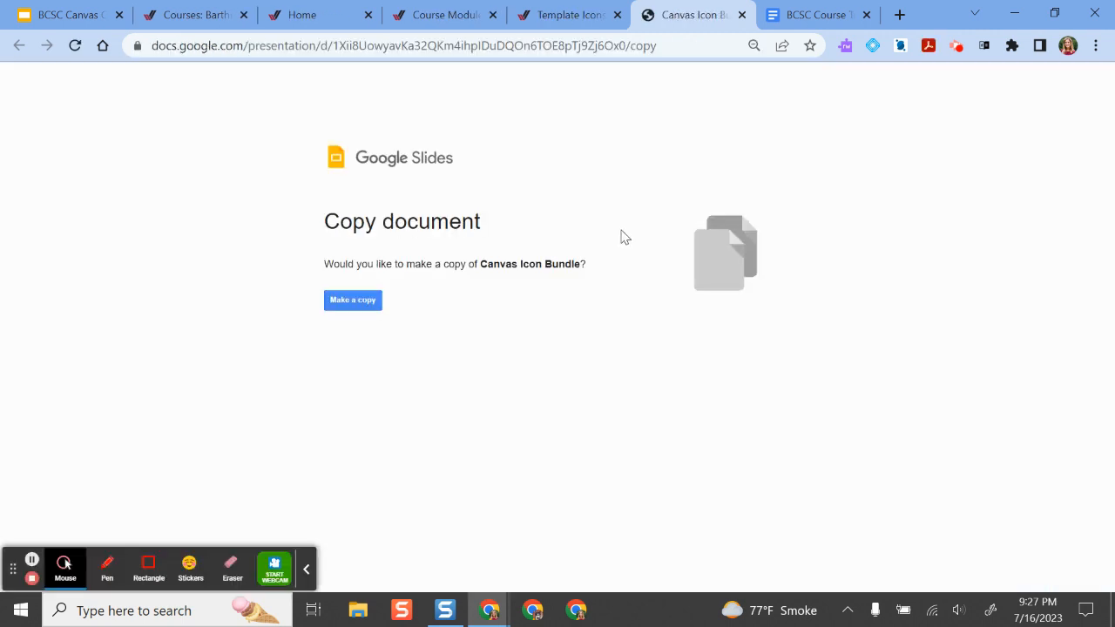
left_click(366, 302)
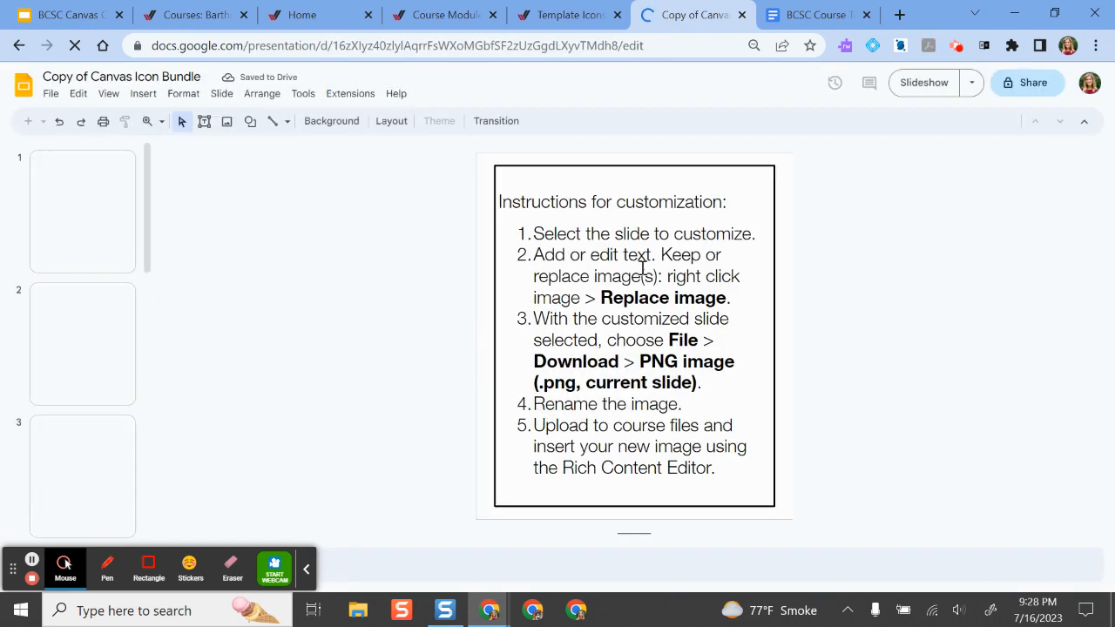
left_click(73, 349)
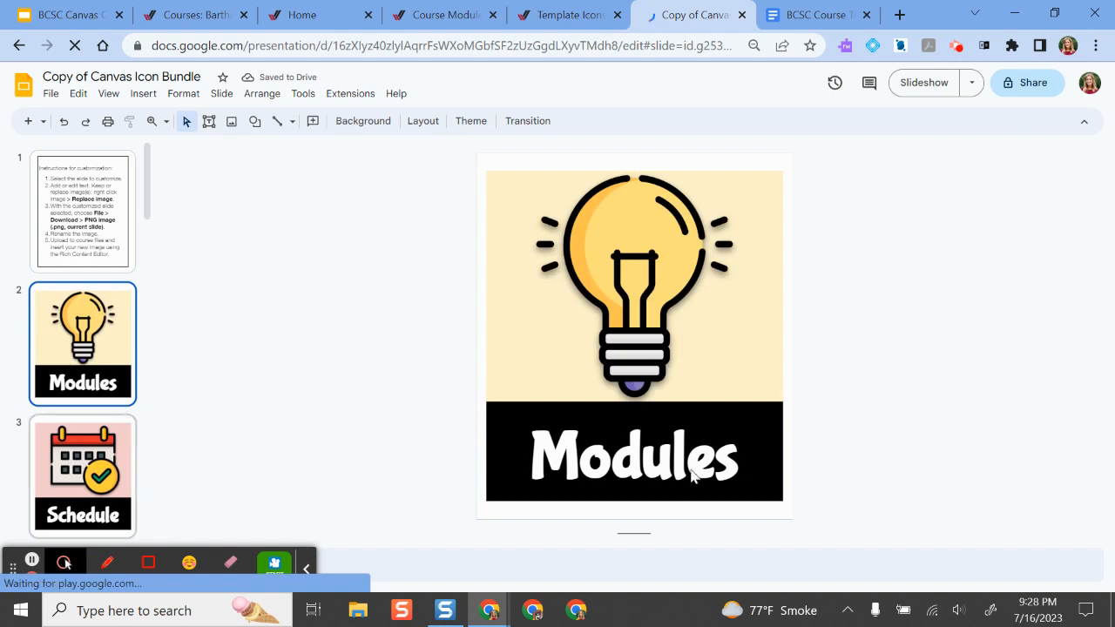
left_click(645, 441)
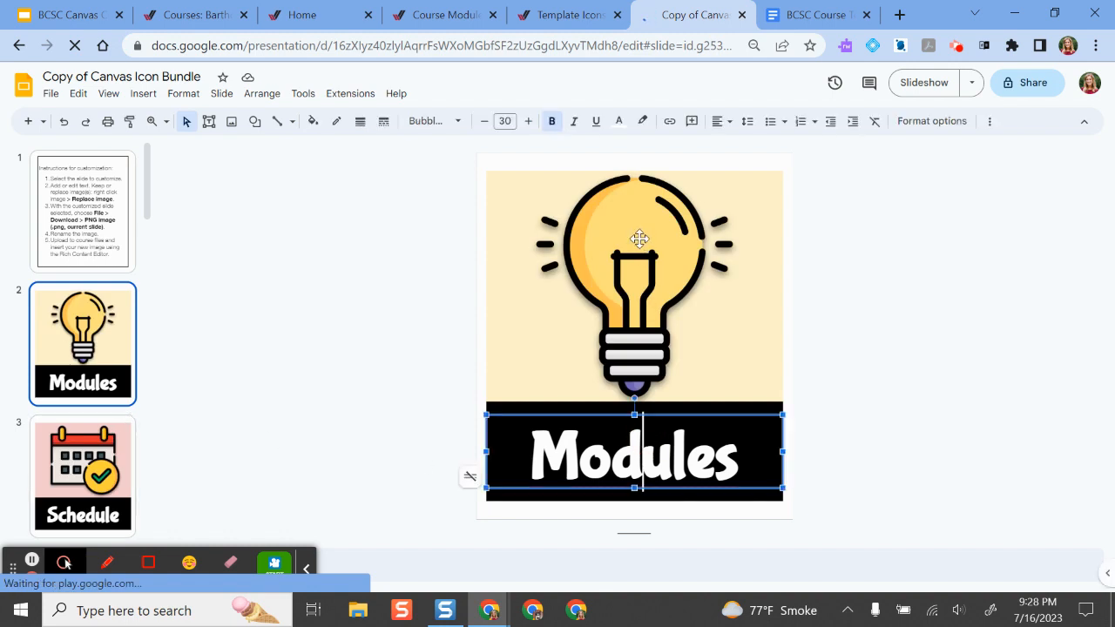
left_click(954, 359)
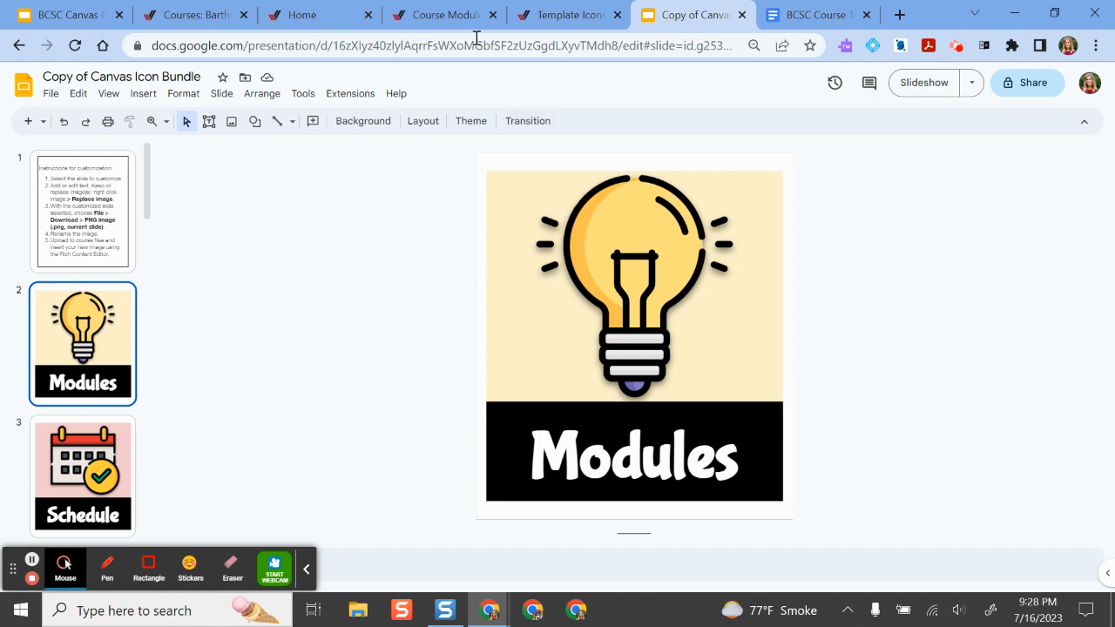
- Return to the subject's modules and review the Sample Introduction Module, Helpful Resources for Students and the Sample Module Template
left_click(448, 14)
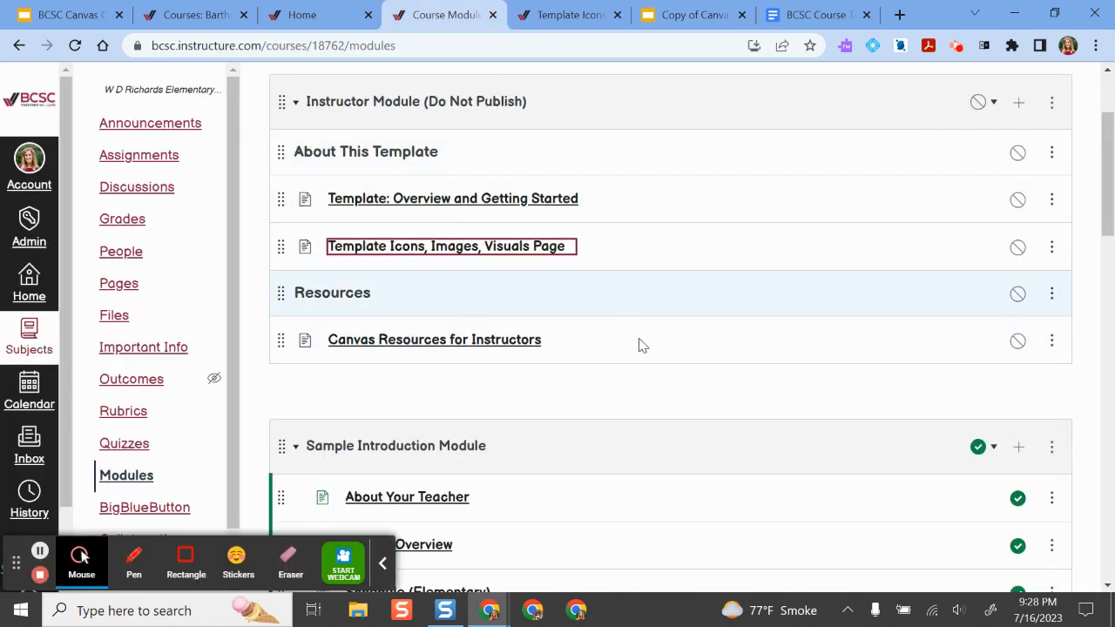
scroll(659, 319, "down", 3)
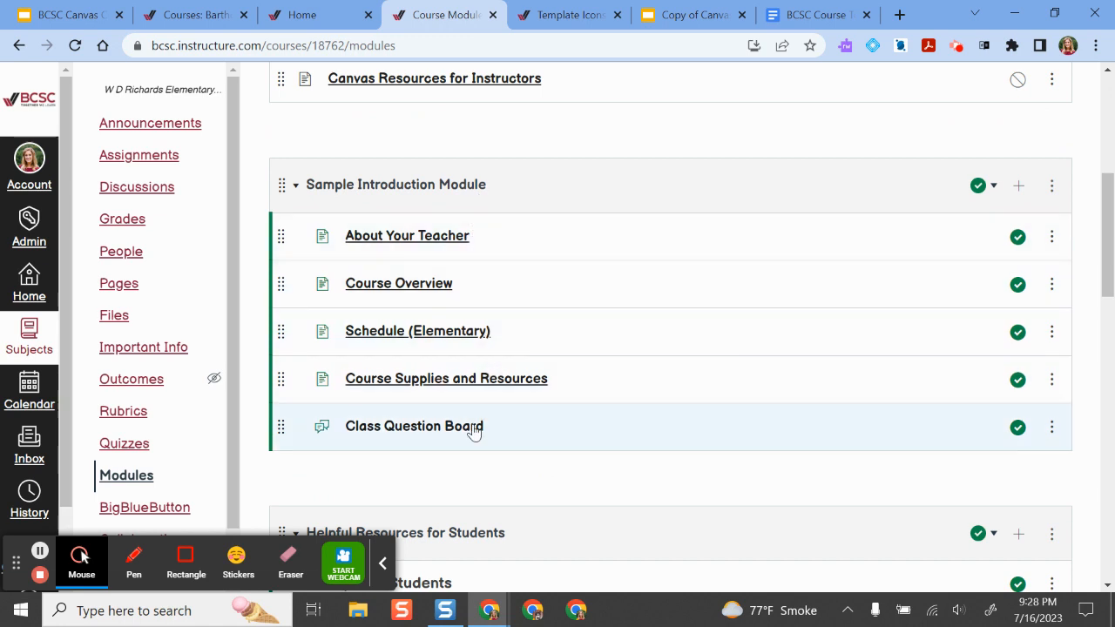
scroll(482, 409, "down", 2)
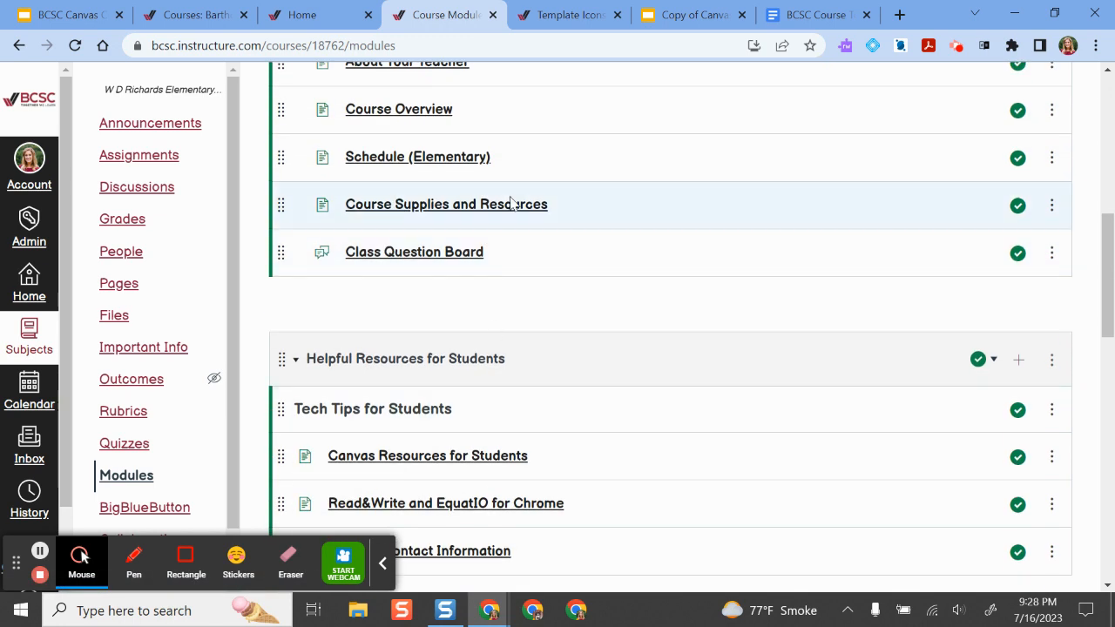
scroll(513, 203, "down", 2)
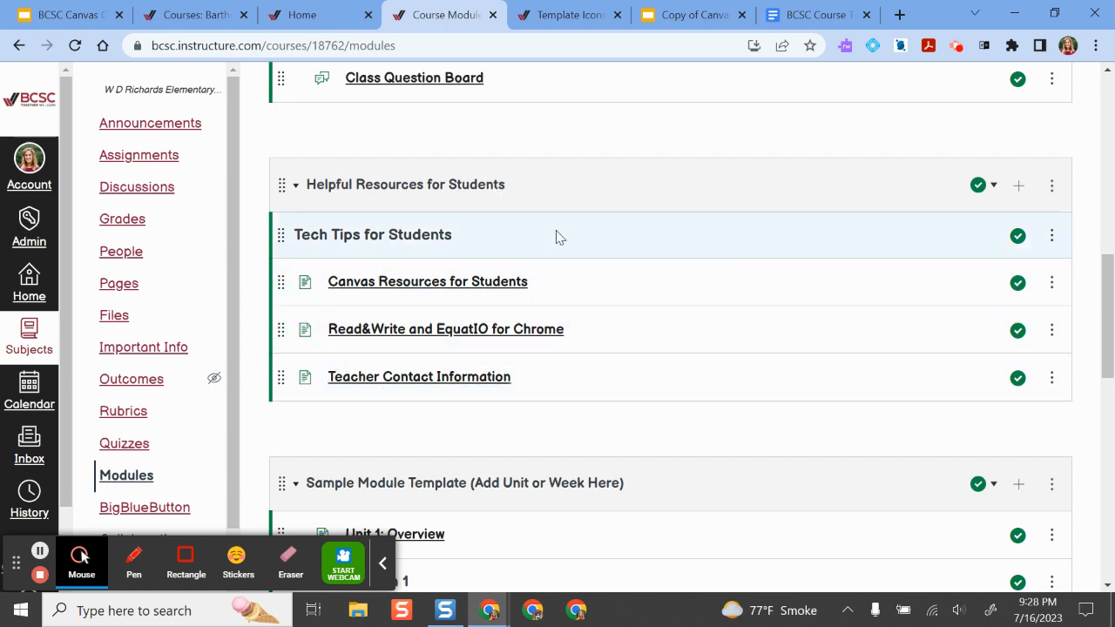
scroll(552, 237, "down", 1)
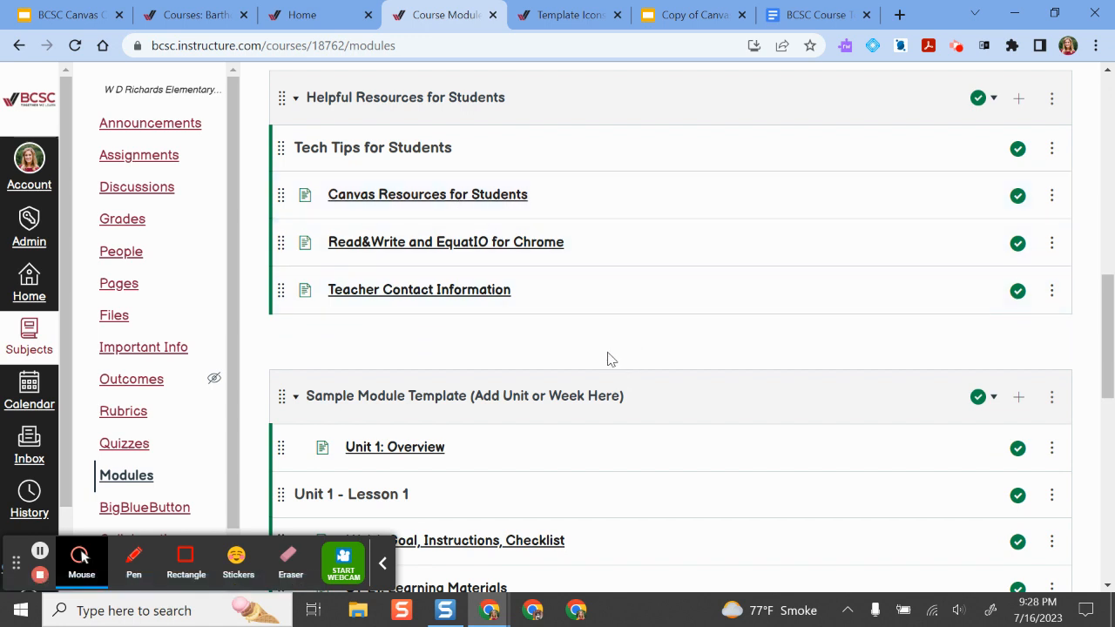
scroll(569, 329, "down", 2)
scroll(562, 262, "down", 1)
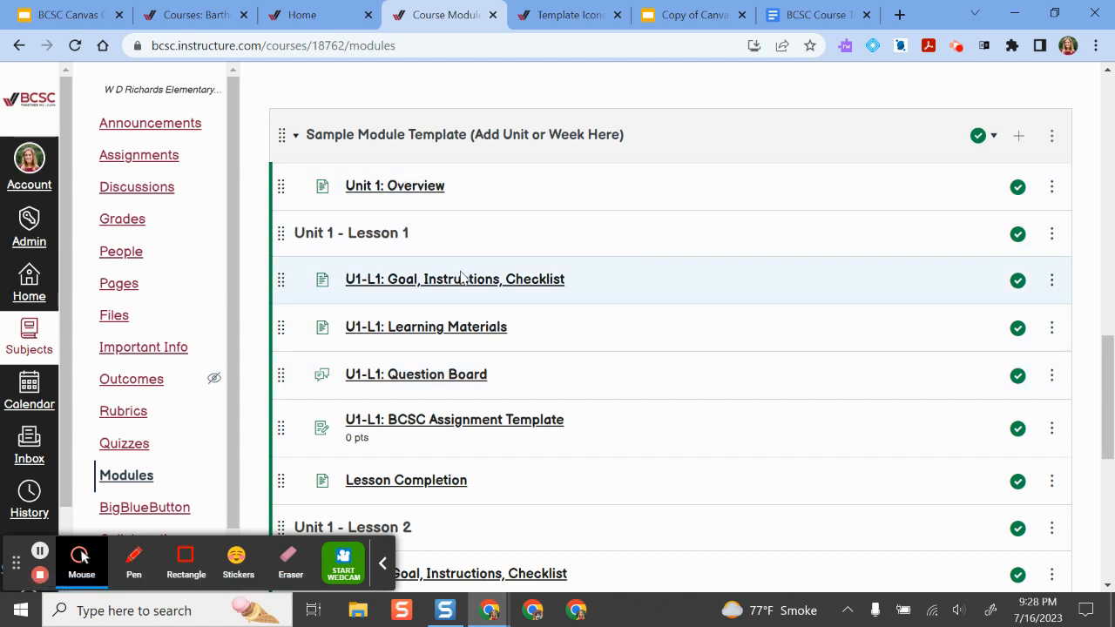
- Open the U1-L1: BCSC Assignment Template and read through its goals, instructions, resources and course home link
left_click(468, 422)
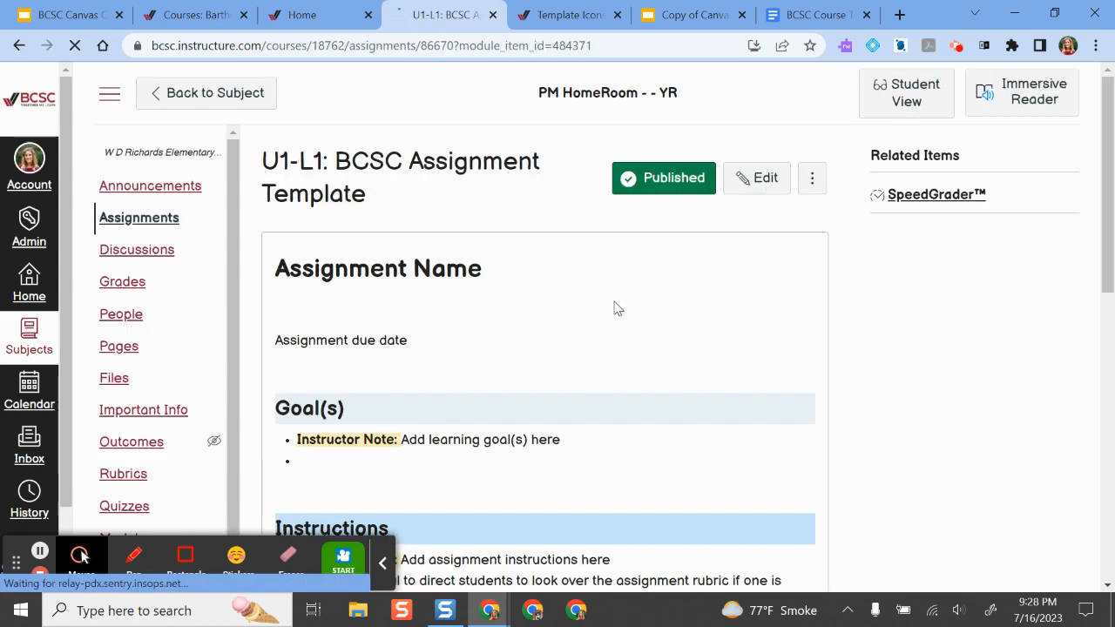
scroll(637, 303, "down", 1)
scroll(637, 310, "down", 5)
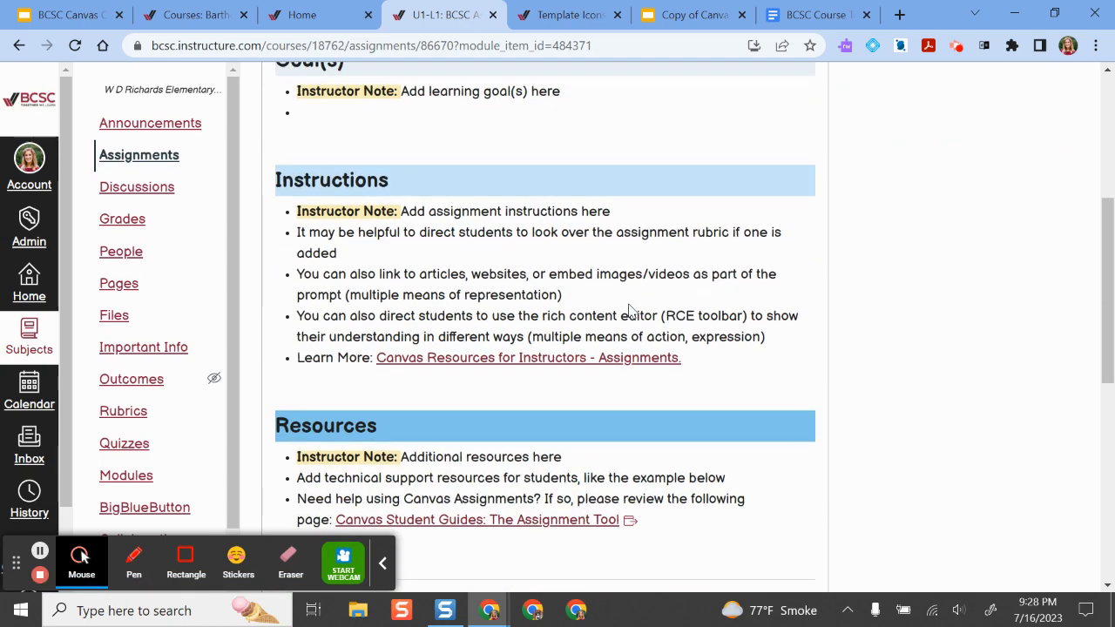
scroll(631, 310, "down", 3)
scroll(631, 303, "down", 3)
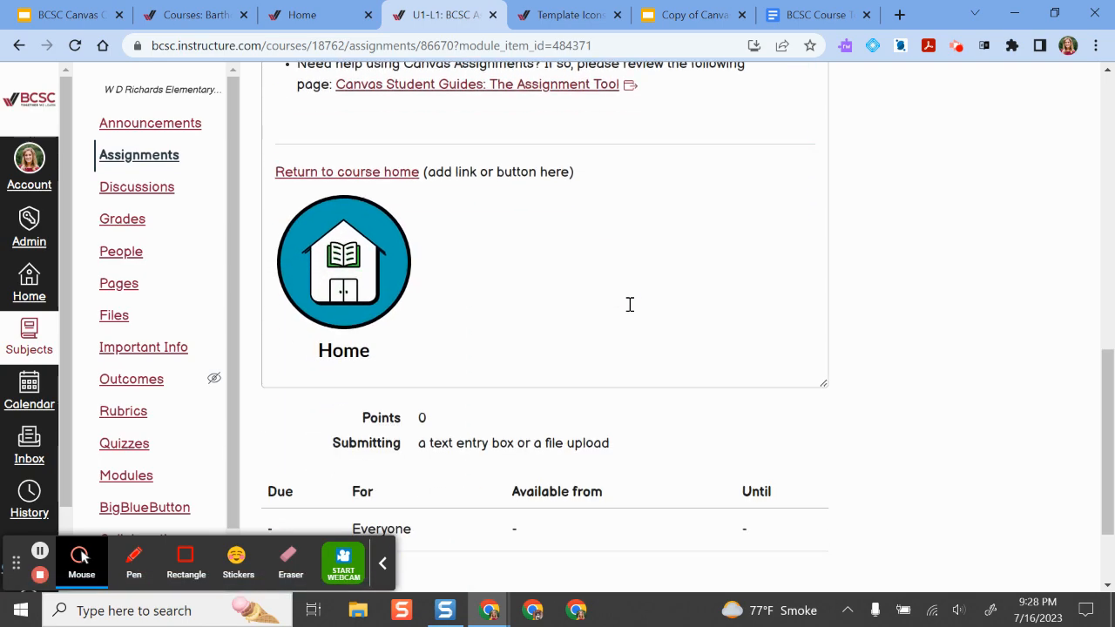
scroll(526, 344, "up", 10)
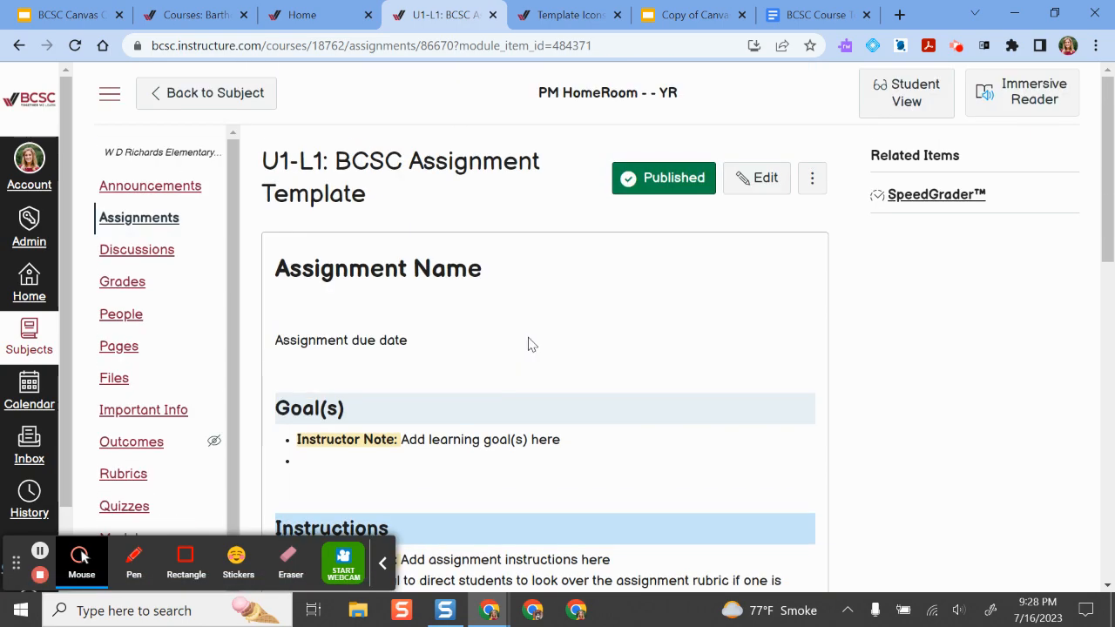
- Return to the PM HomeRoom subject's homepage and review its announcement, navigation and course name sections
left_click(200, 94)
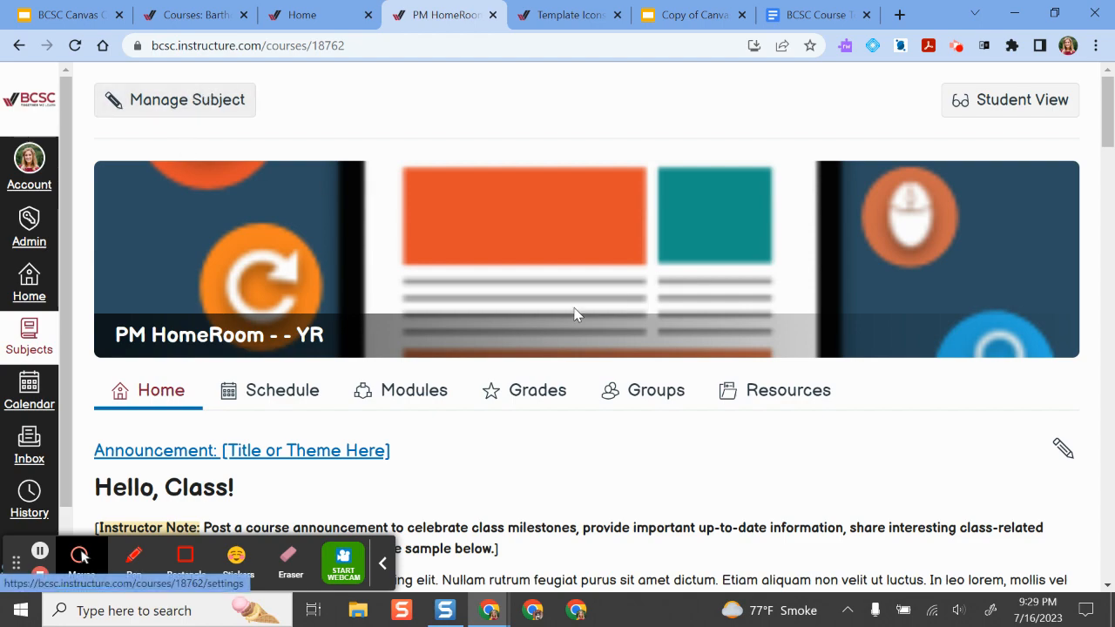
scroll(662, 300, "down", 5)
scroll(661, 301, "up", 5)
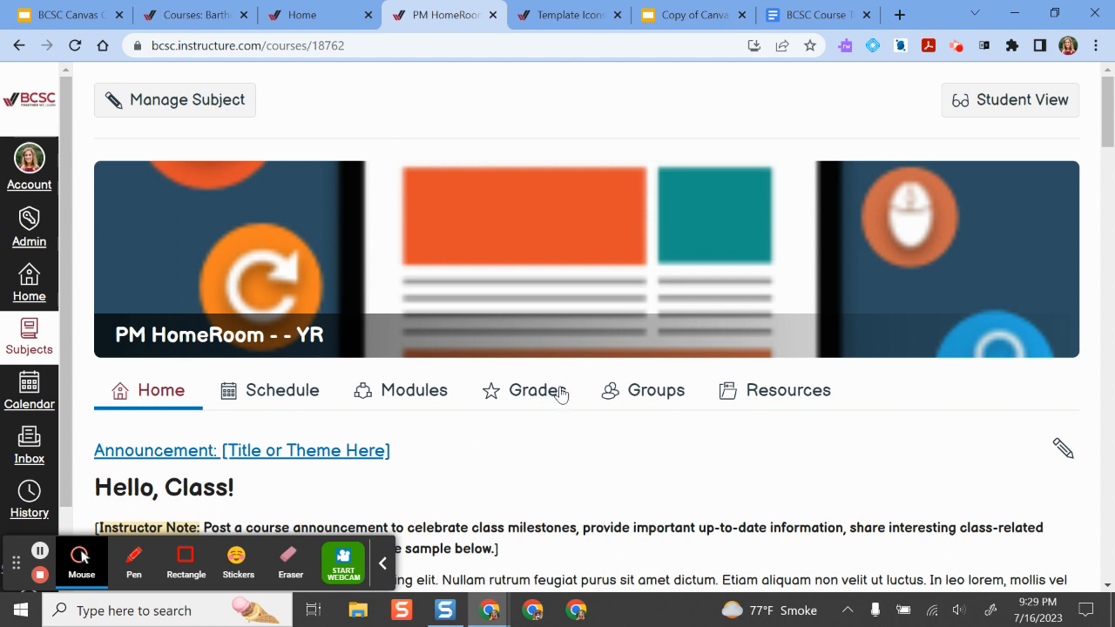
scroll(23, 248, "down", 1)
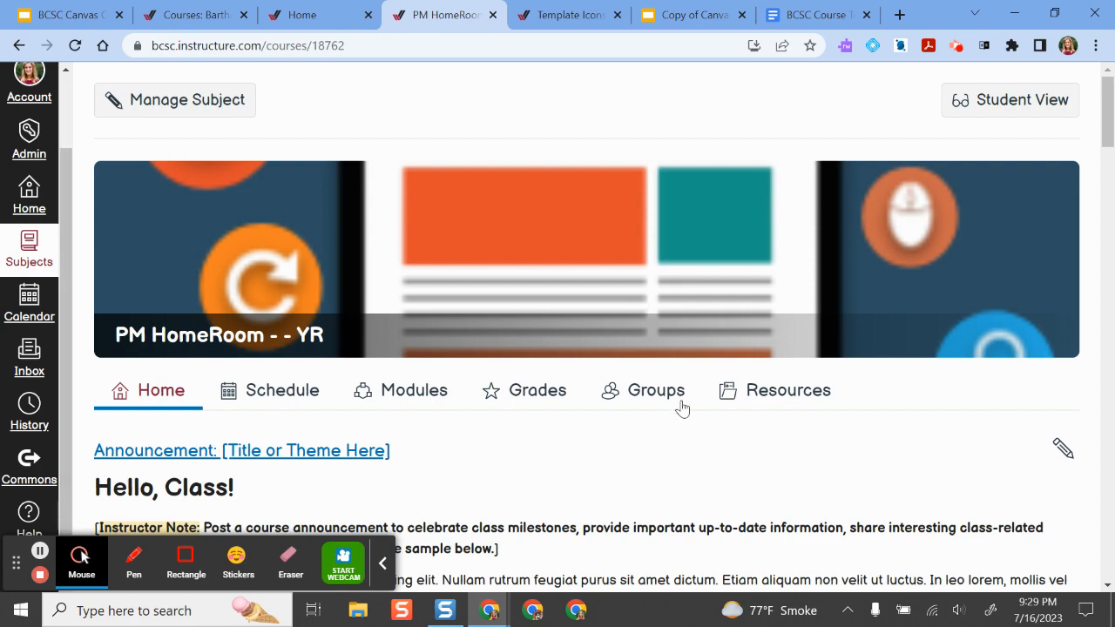
scroll(662, 389, "down", 6)
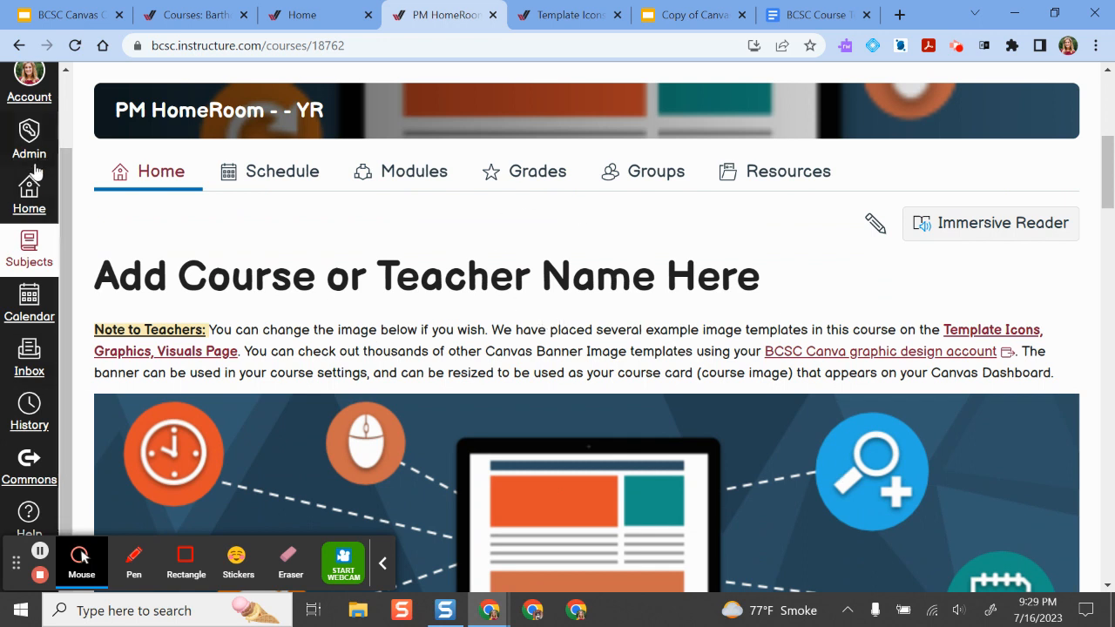
- Open the featured BCSC Elementary Curriculum Resources and Home Page template in Canvas Commons and preview it
left_click(29, 472)
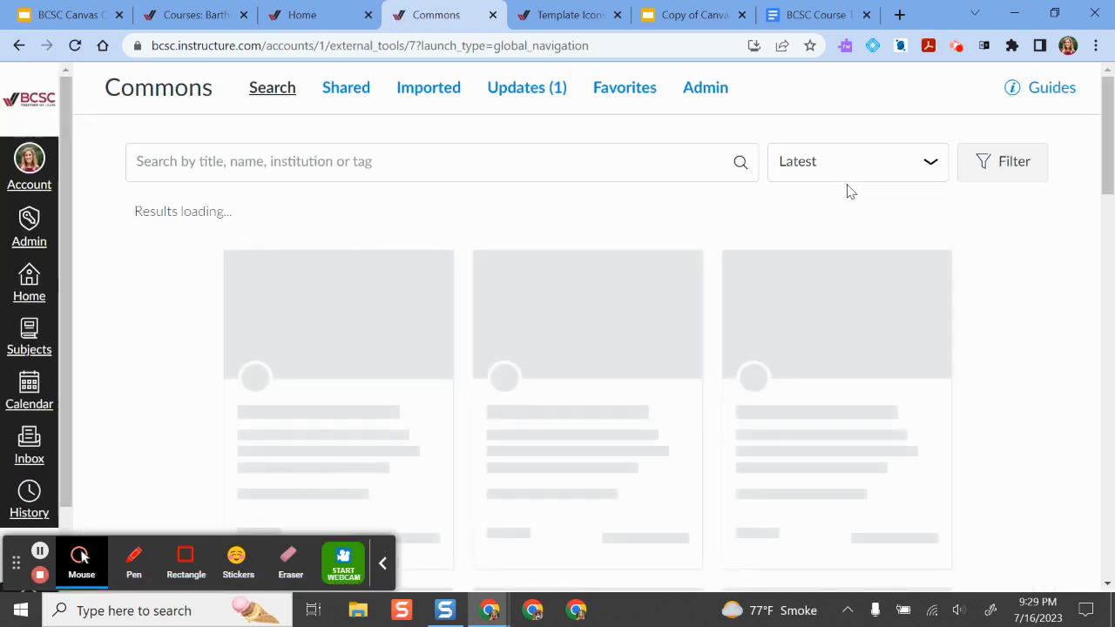
scroll(386, 325, "down", 1)
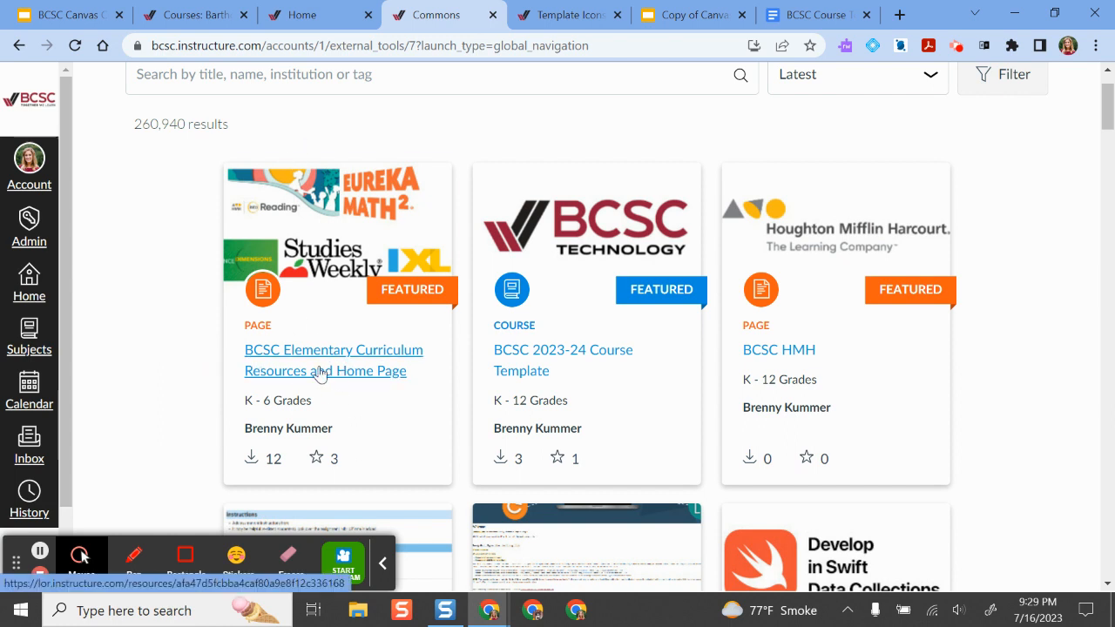
left_click(321, 374)
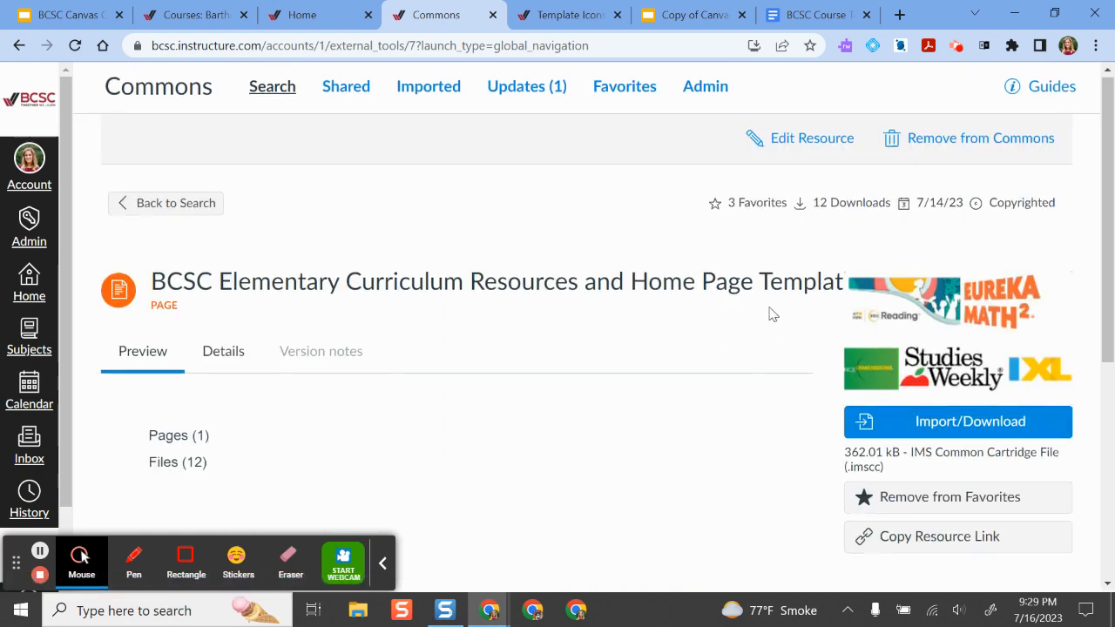
scroll(837, 310, "down", 1)
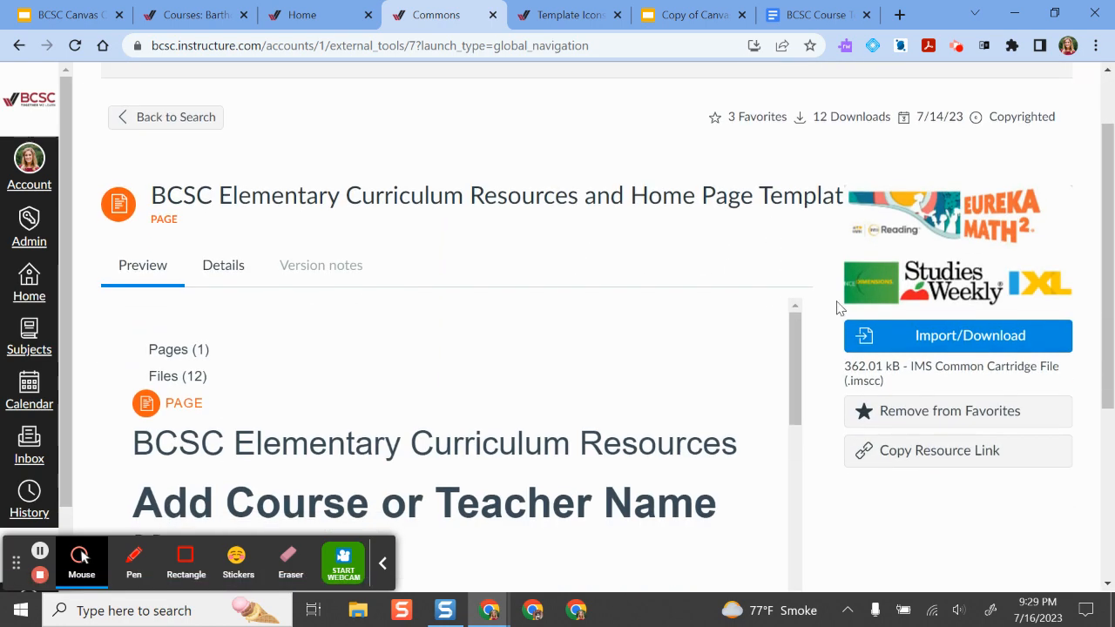
- Import the elementary curriculum resources page from Commons into the SampleElementary124 and Sandbox courses
left_click(965, 340)
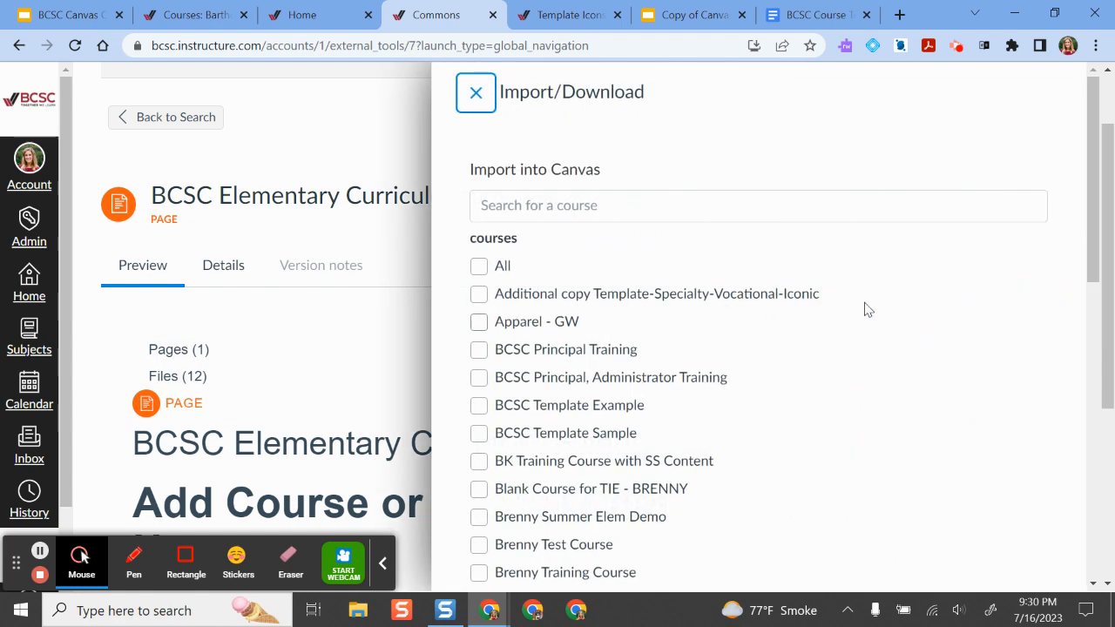
scroll(737, 263, "down", 2)
scroll(545, 534, "down", 6)
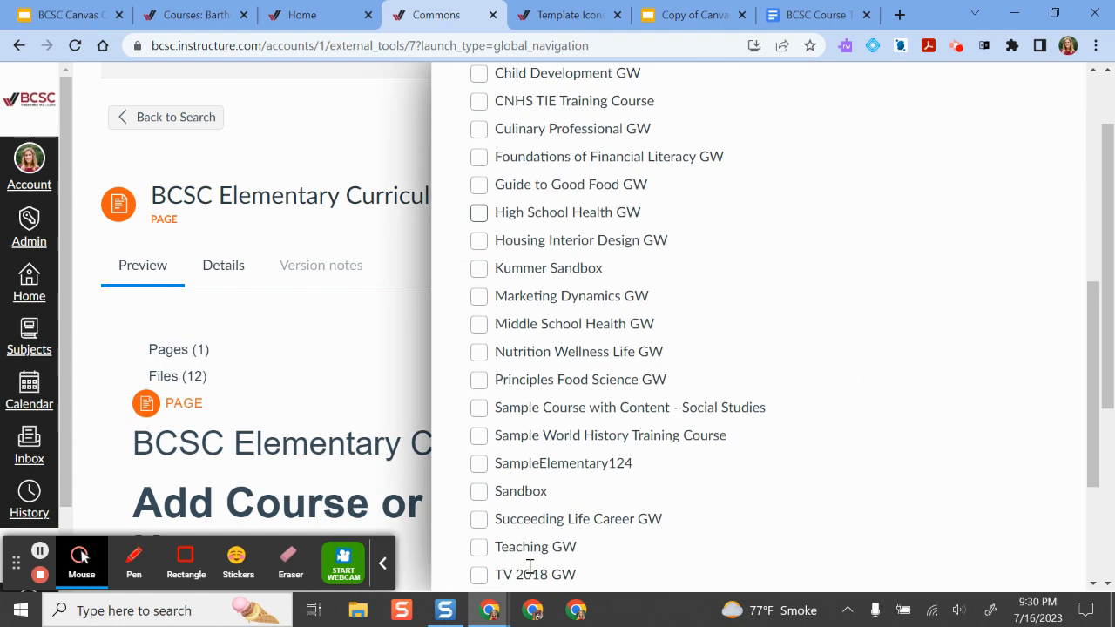
scroll(542, 556, "up", 8)
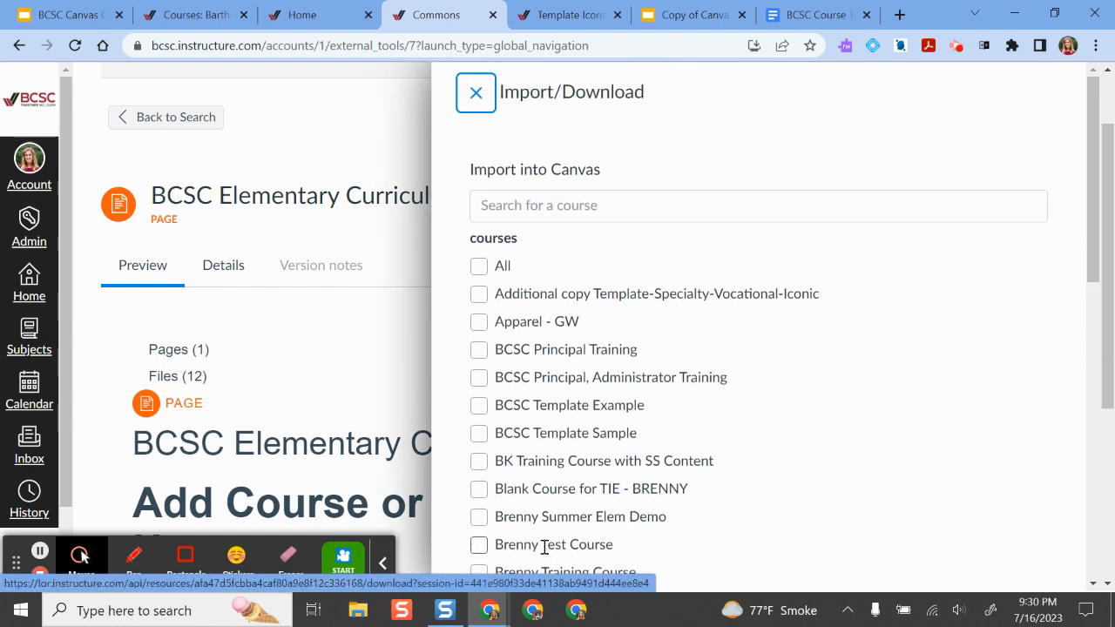
scroll(858, 454, "down", 5)
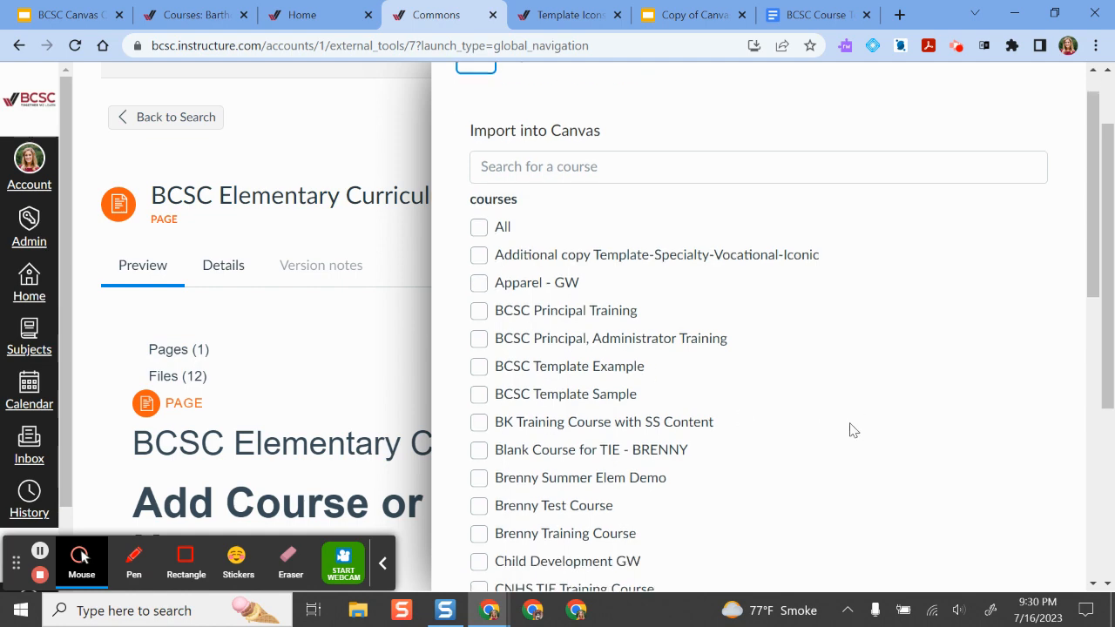
scroll(850, 436, "down", 2)
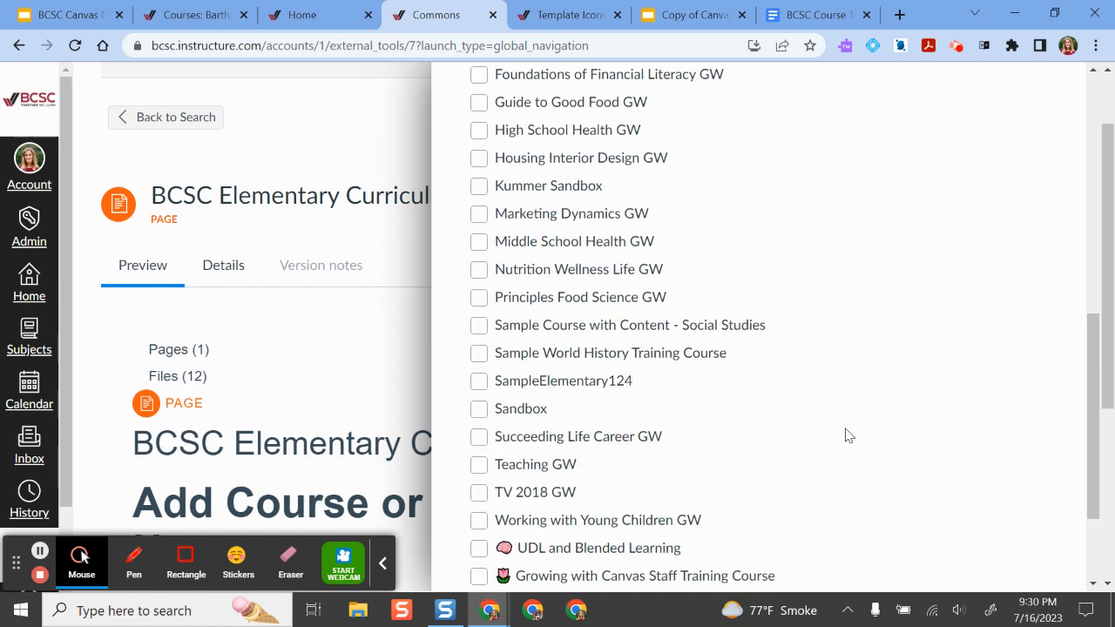
scroll(645, 357, "down", 2)
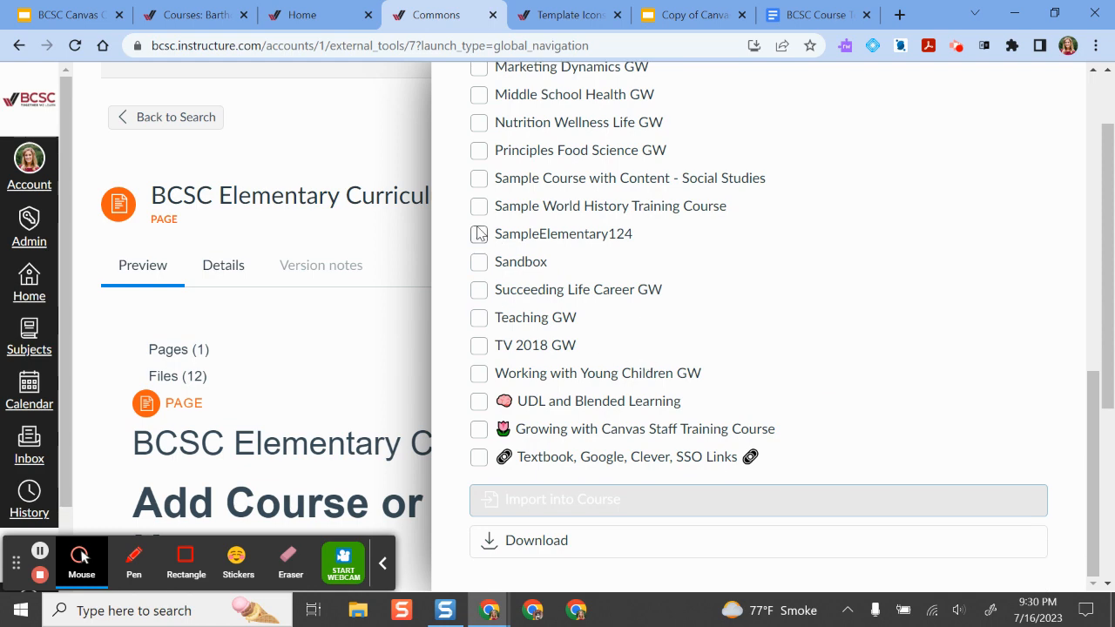
left_click(479, 234)
left_click(480, 263)
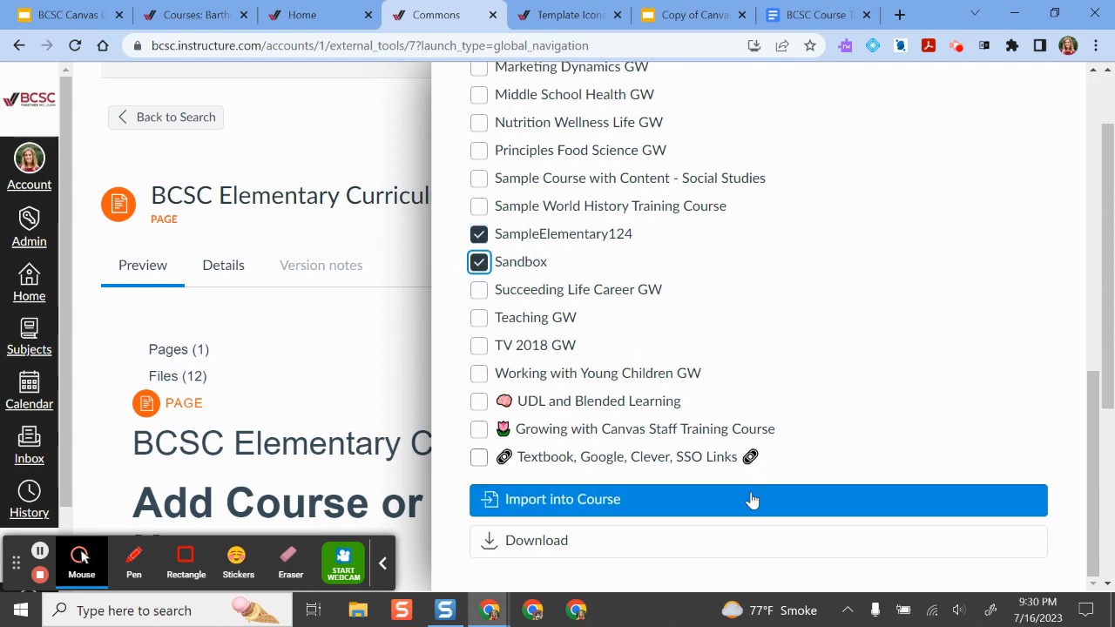
left_click(753, 500)
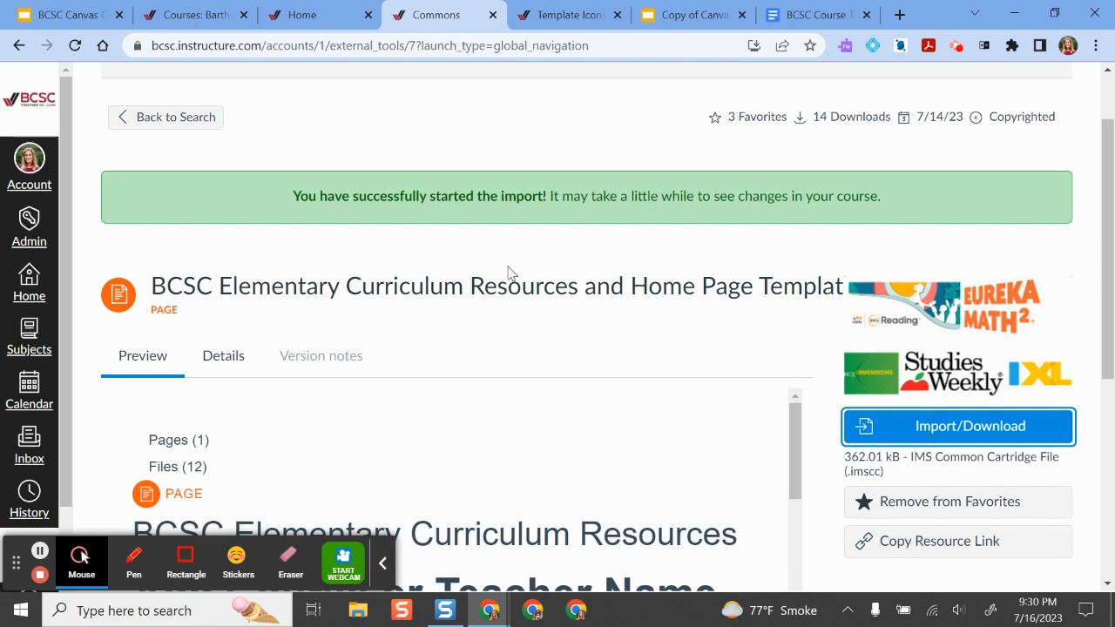
- Open the SampleElementary124 subject and look over its homepage banner and announcement
left_click(29, 332)
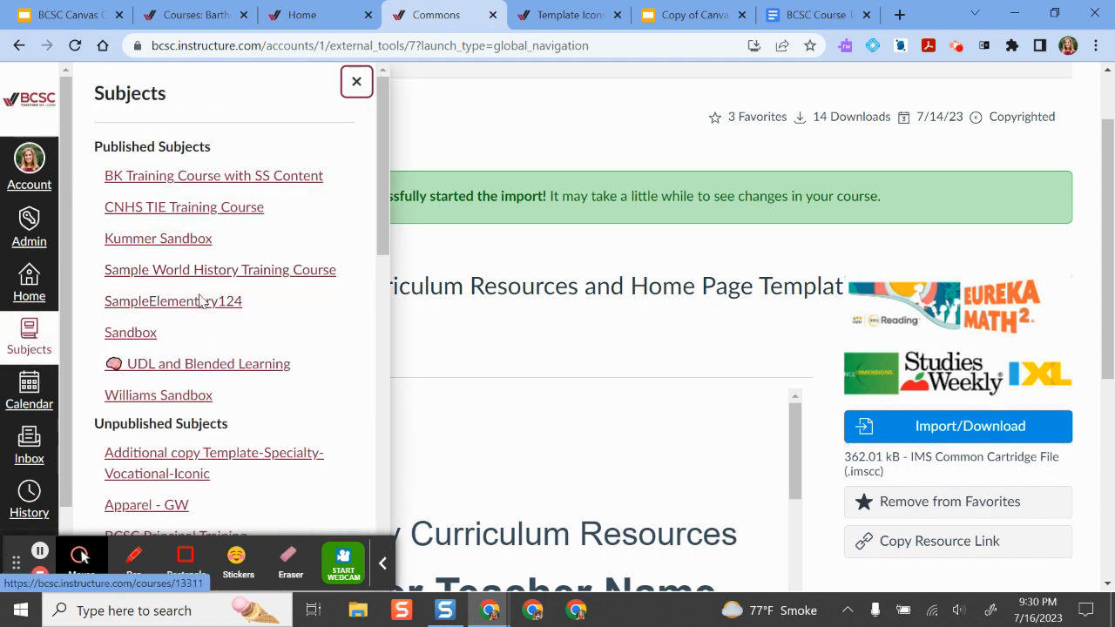
left_click(201, 301)
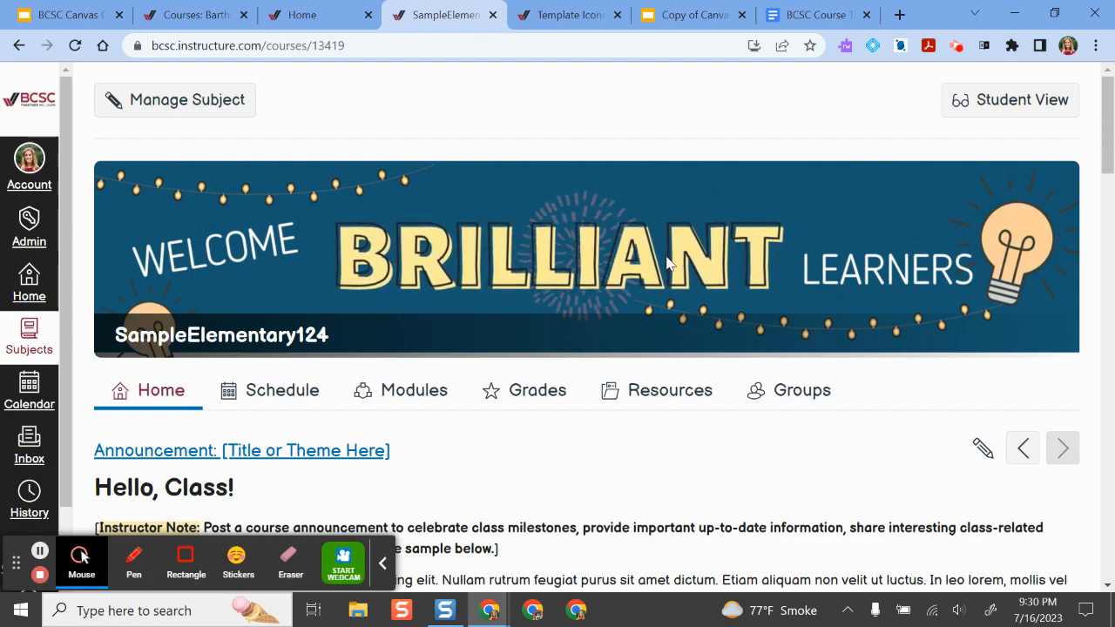
scroll(724, 361, "down", 3)
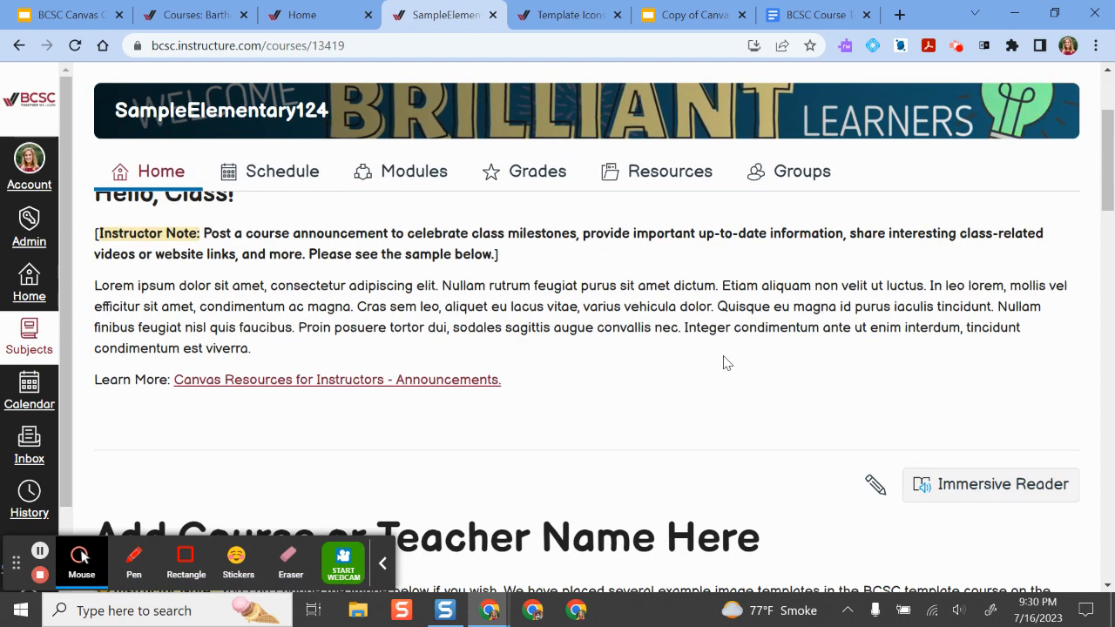
scroll(671, 321, "up", 3)
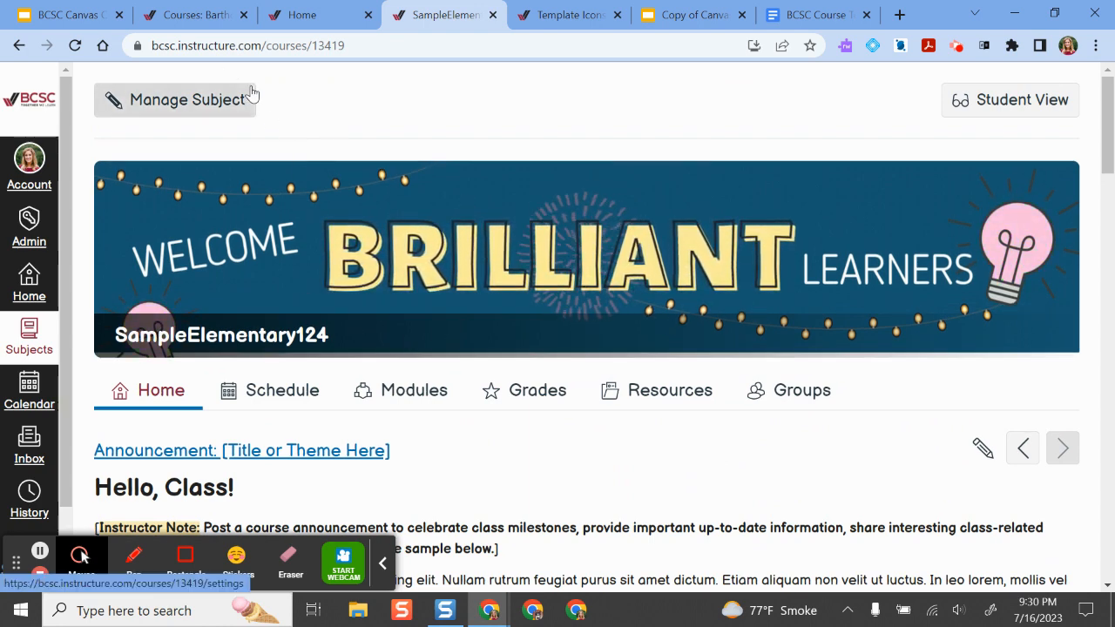
- List all pages of the SampleElementary124 subject and sort them by creation date, newest first
left_click(170, 102)
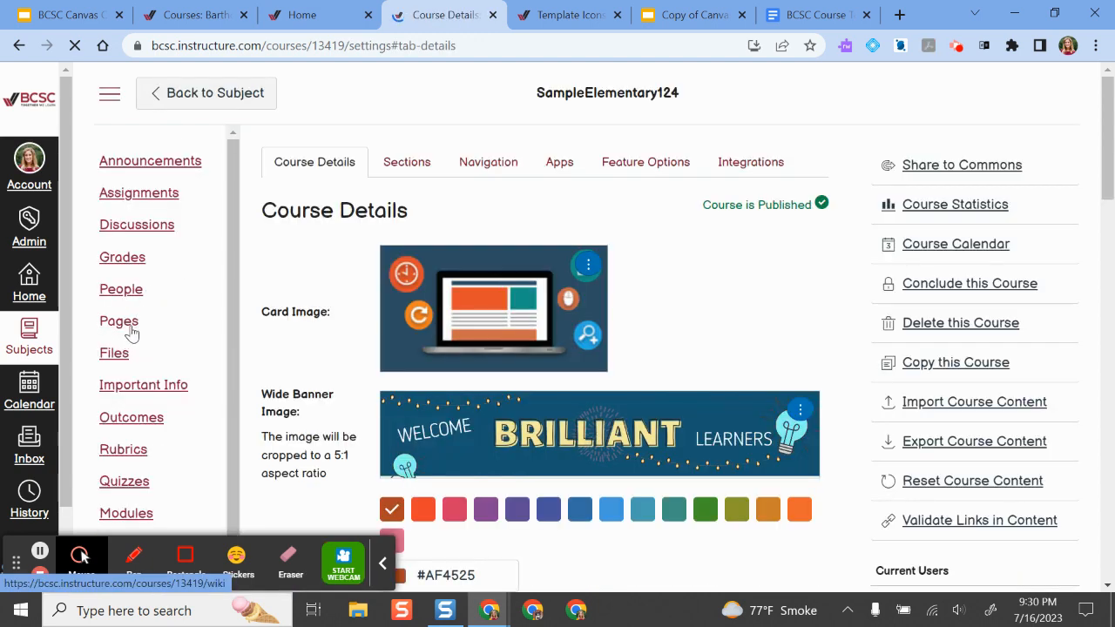
left_click(135, 329)
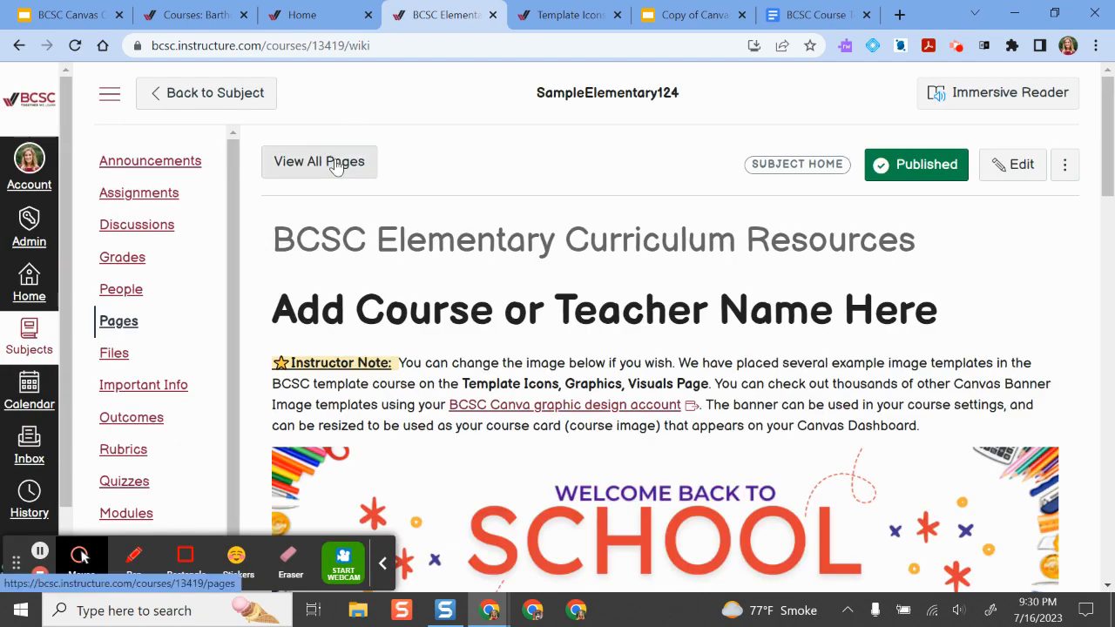
left_click(327, 161)
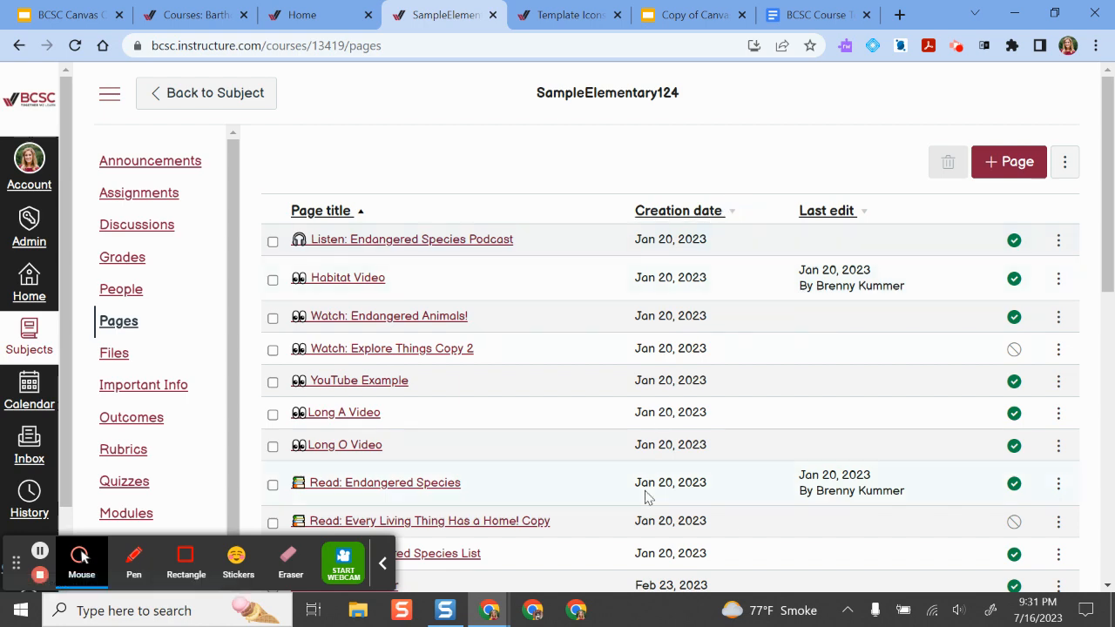
left_click(731, 212)
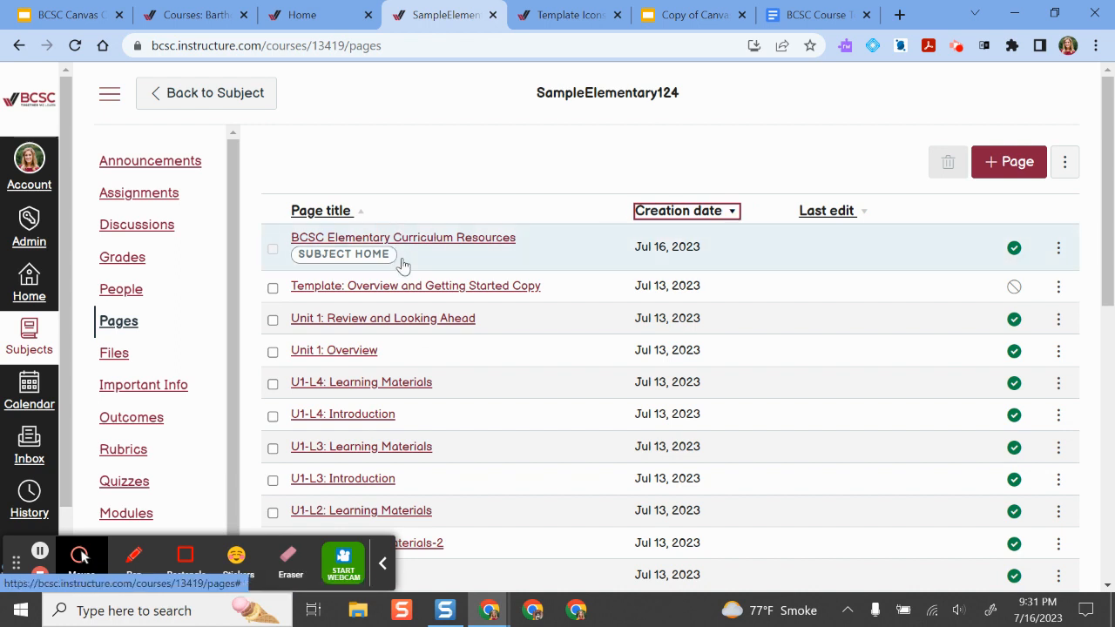
- Set the U1-L4: Learning Materials page as the subject home
left_click(1059, 290)
left_click(841, 416)
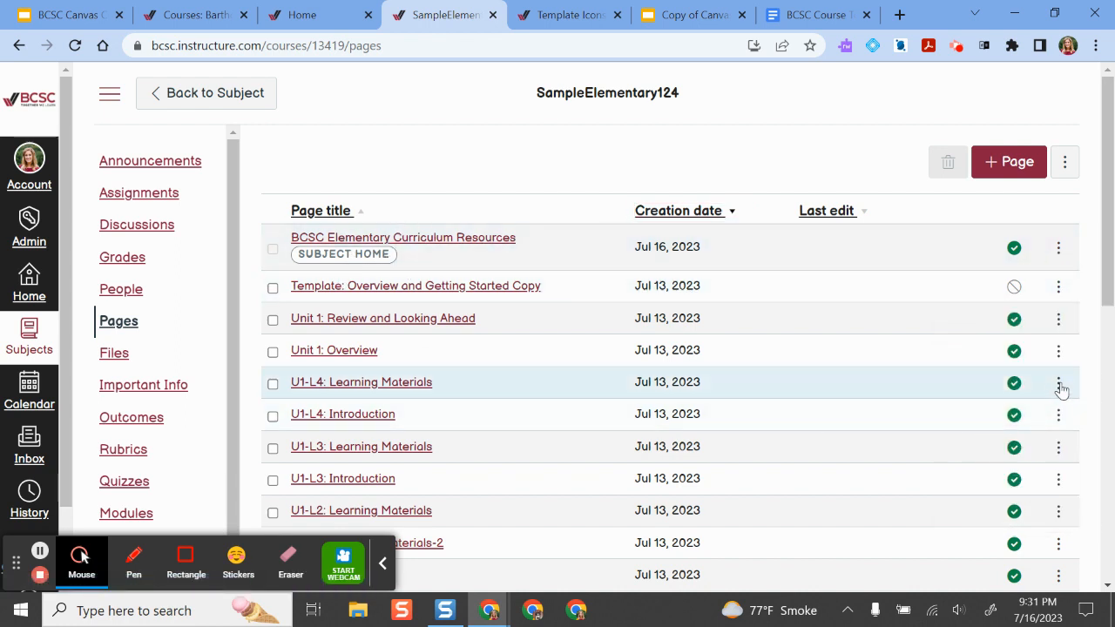
left_click(1059, 383)
left_click(1033, 492)
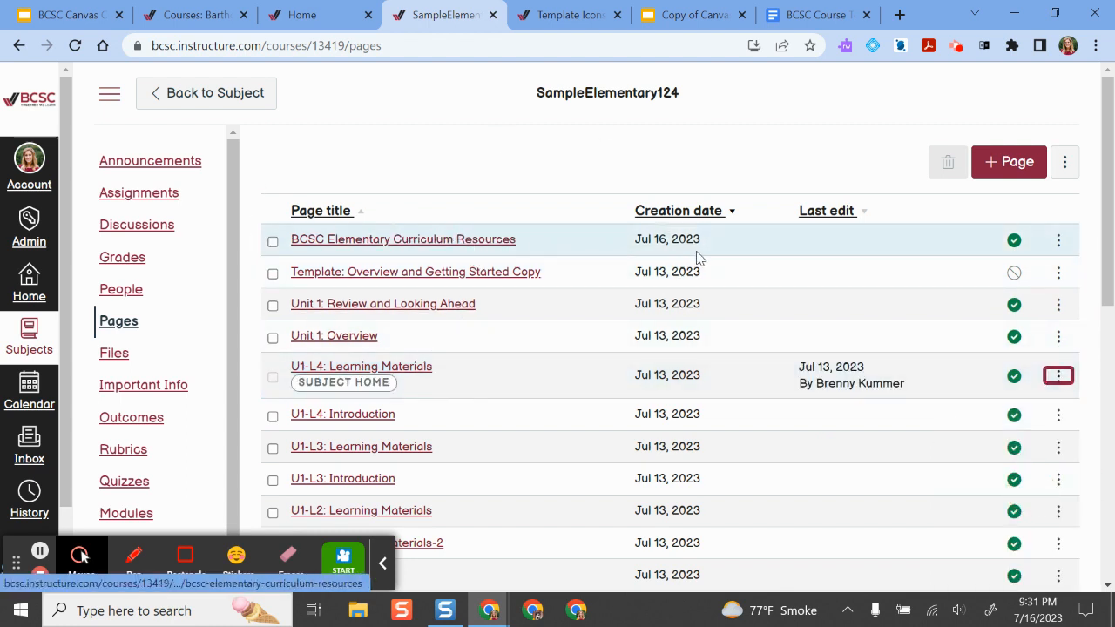
- Set the BCSC Elementary Curriculum Resources page as the subject home and open that page
left_click(1059, 243)
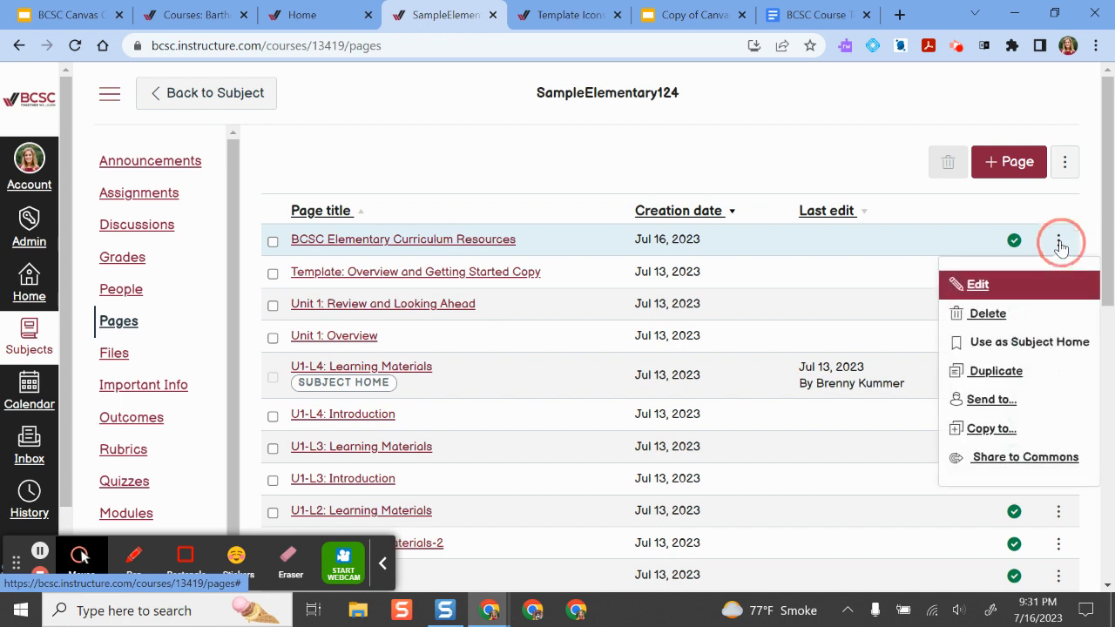
left_click(1040, 344)
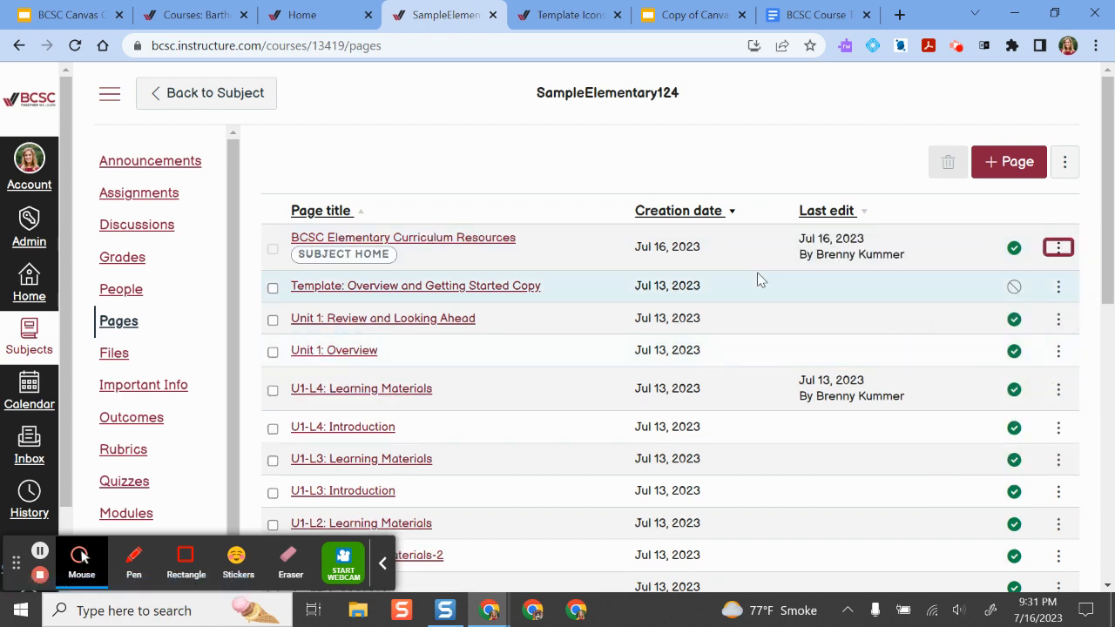
left_click(431, 242)
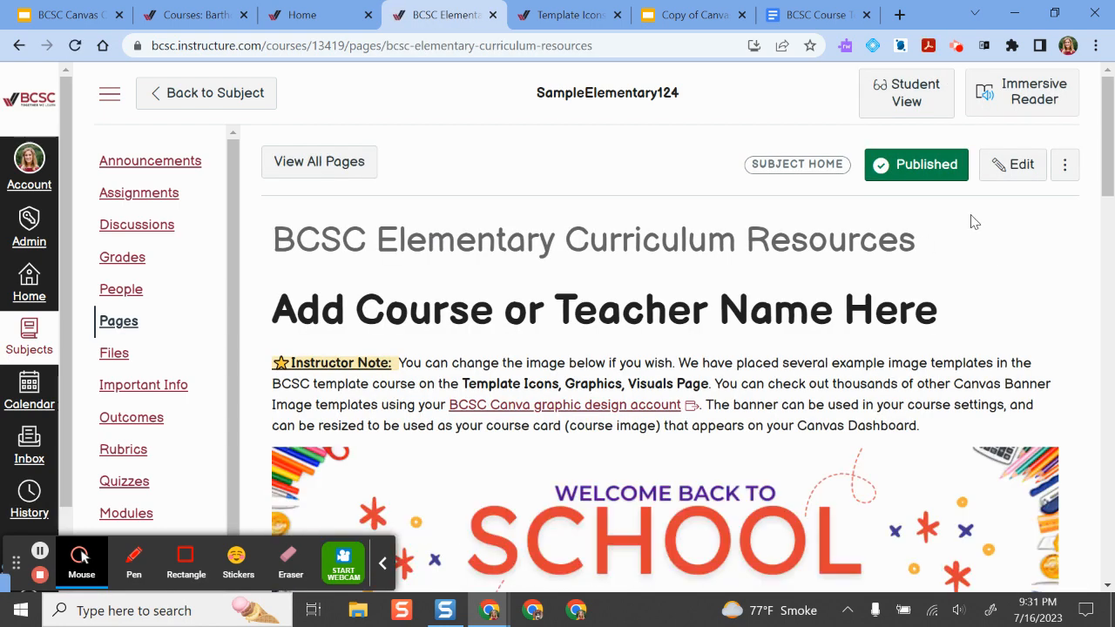
- Check the page's options and review its welcome section, design tips, icon buttons and both sets of curriculum resource links
left_click(1066, 166)
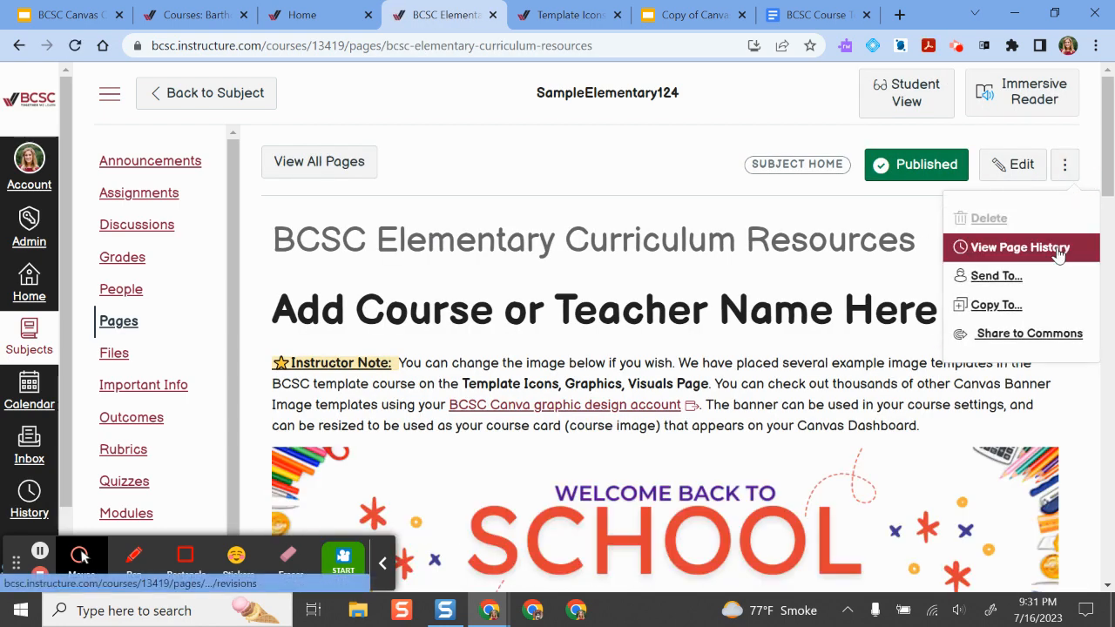
left_click(629, 183)
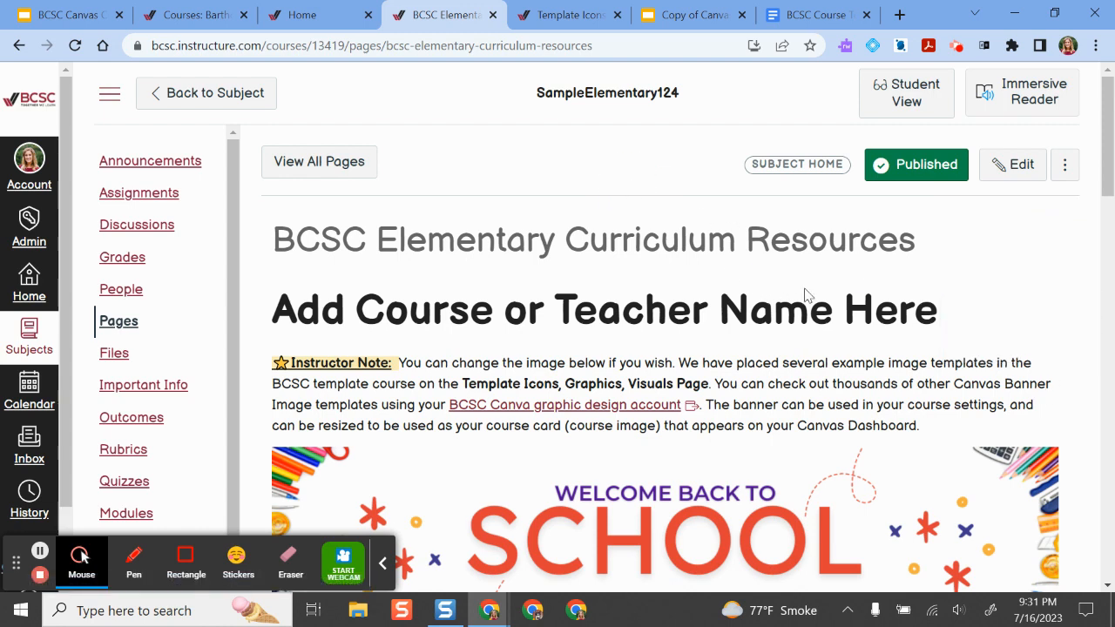
scroll(806, 296, "down", 2)
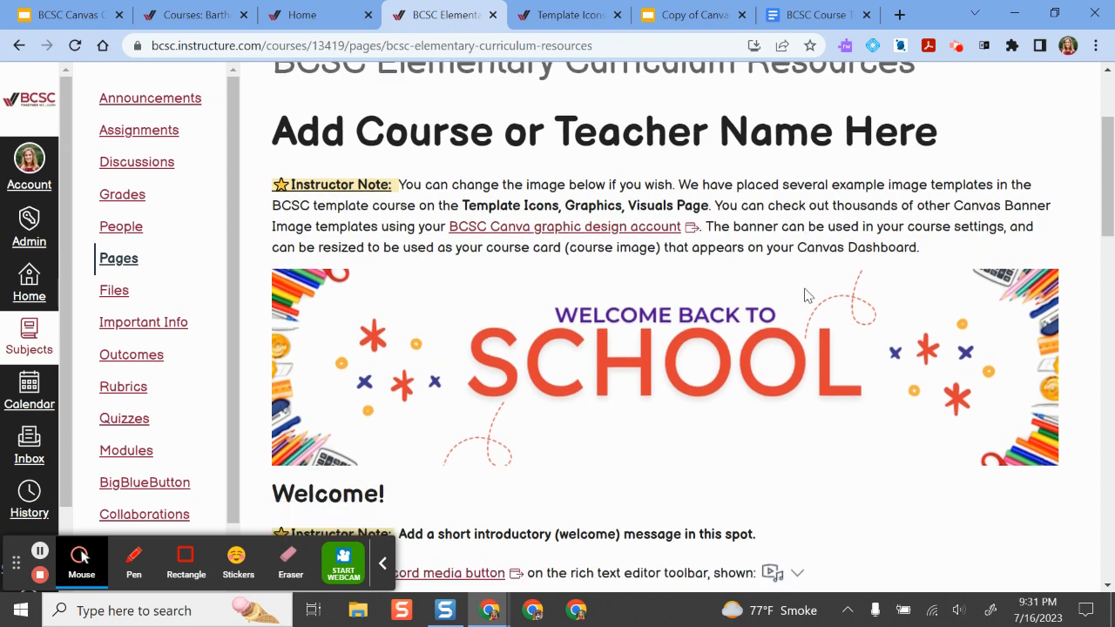
scroll(806, 296, "down", 4)
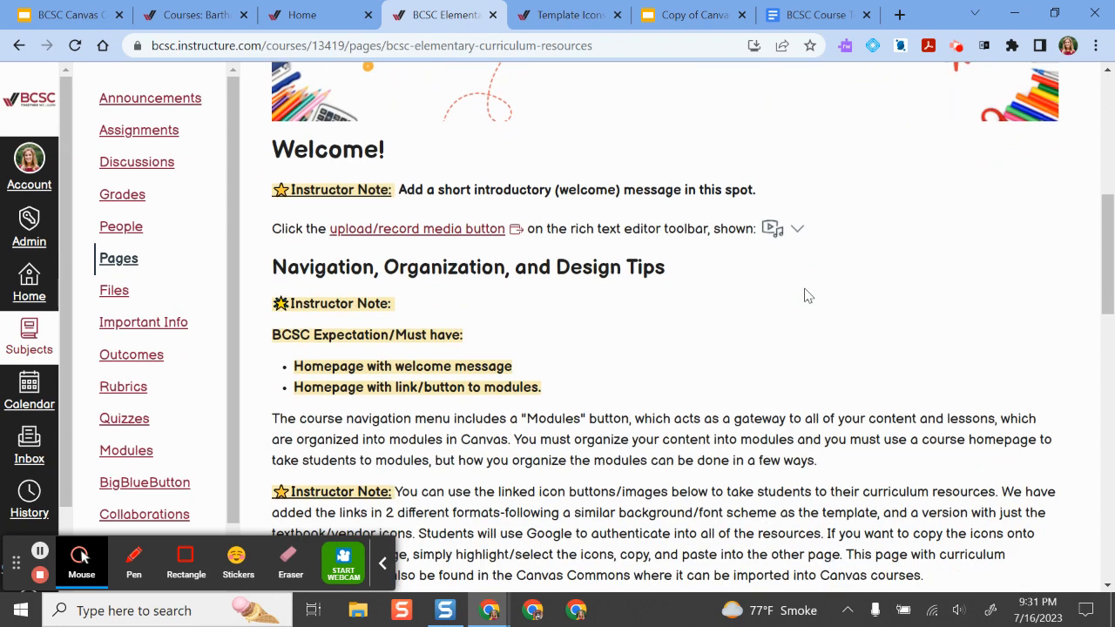
scroll(806, 296, "down", 2)
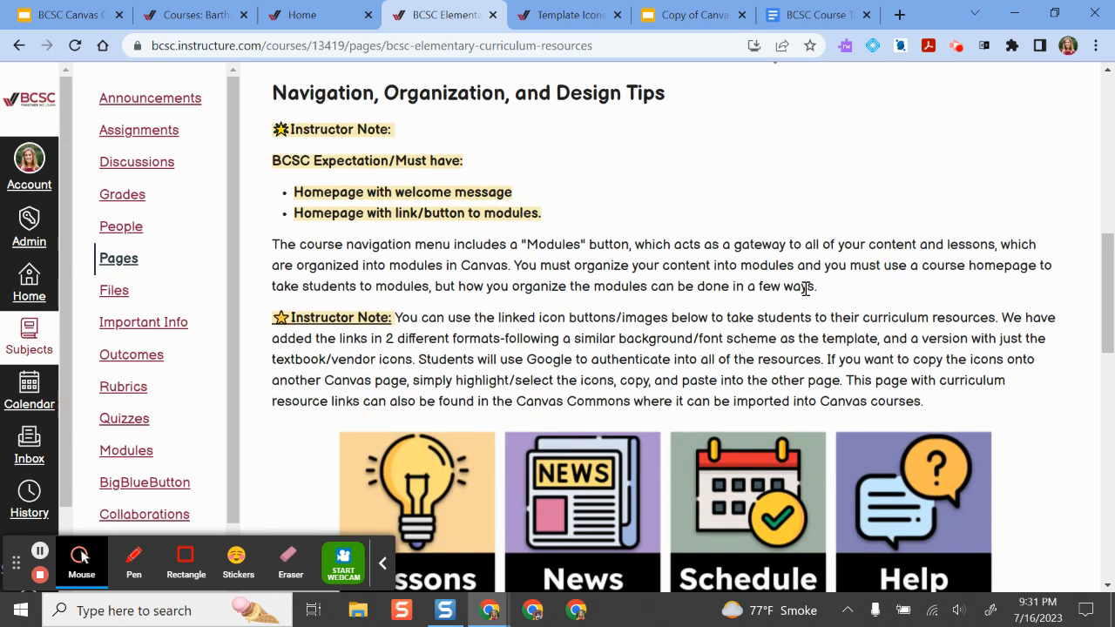
scroll(806, 289, "down", 1)
scroll(806, 290, "down", 8)
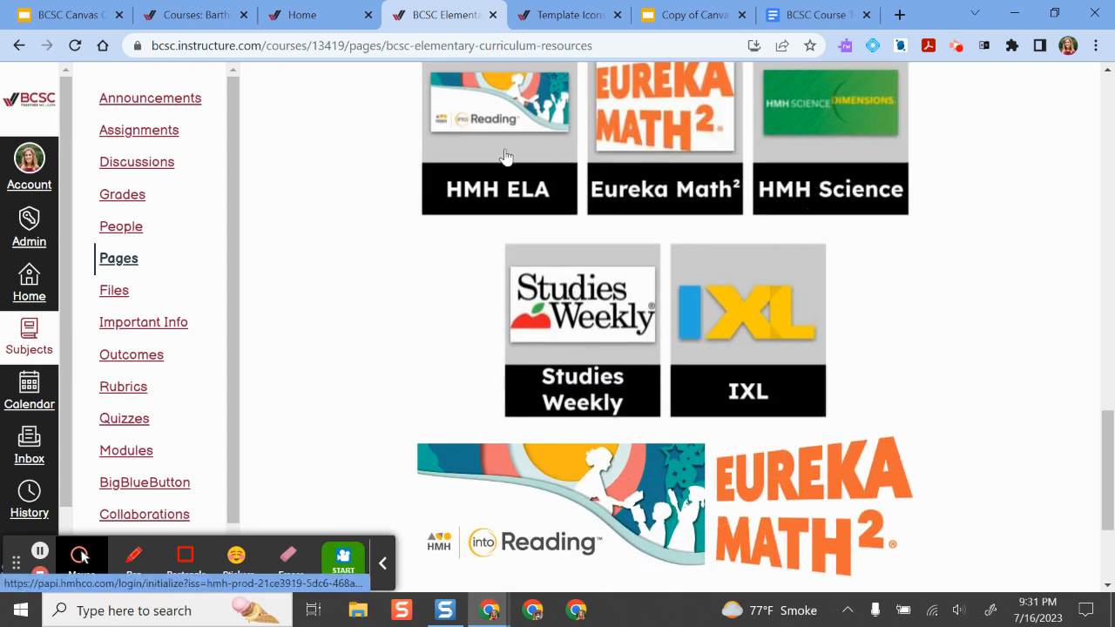
scroll(727, 408, "down", 2)
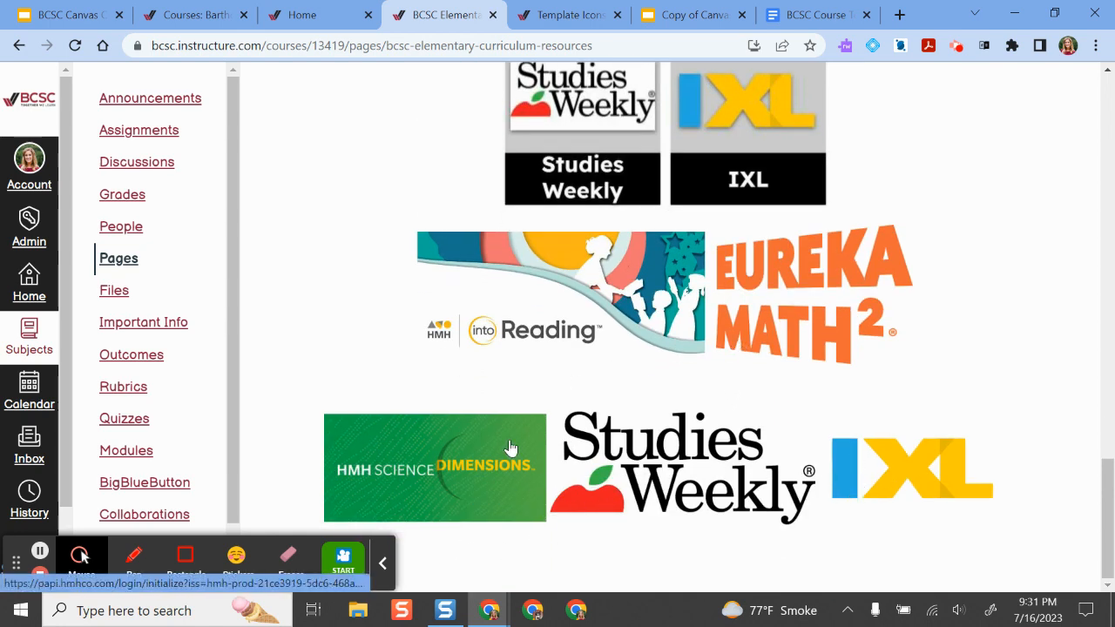
scroll(888, 354, "up", 5)
scroll(889, 354, "up", 10)
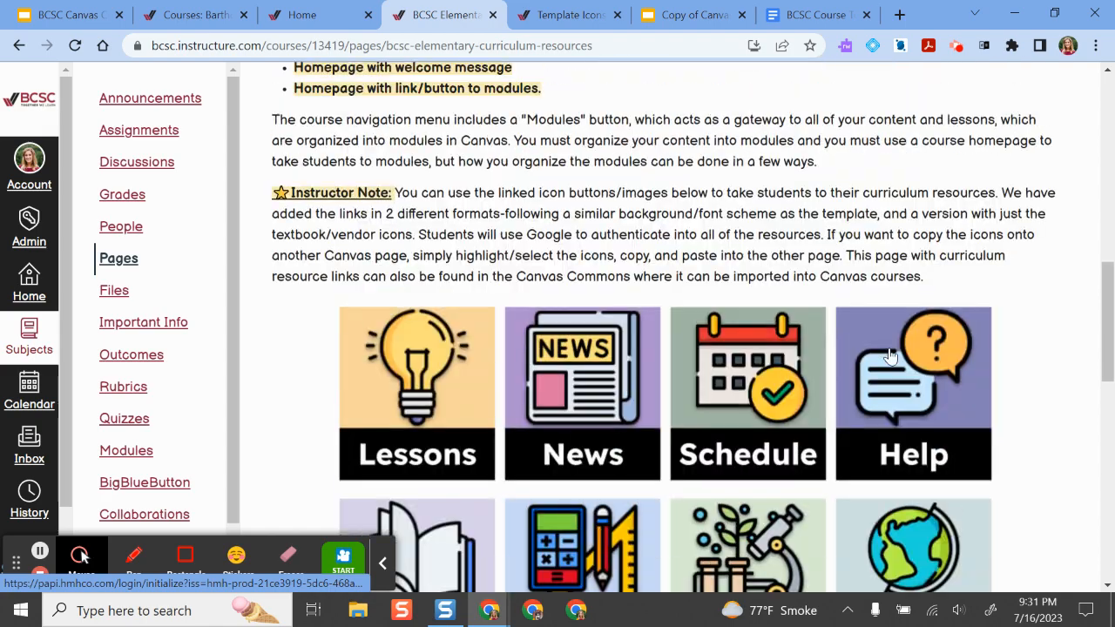